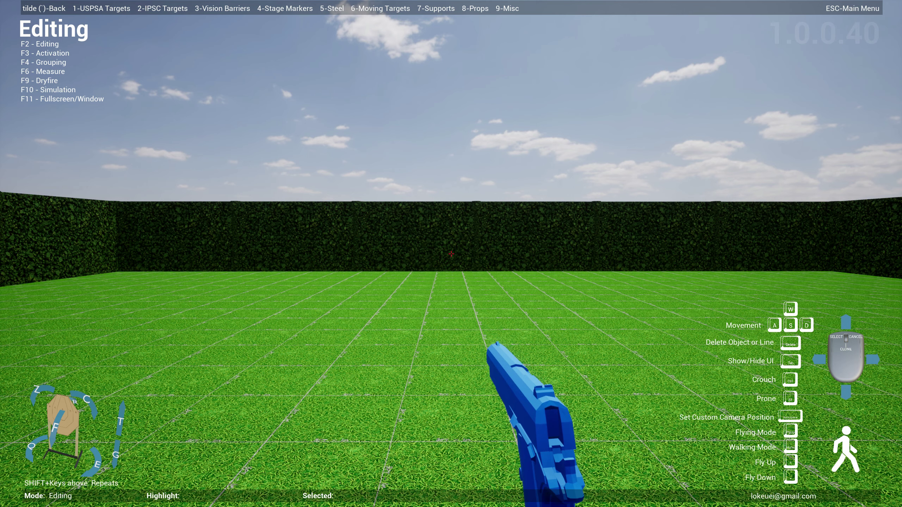
Place a p2g-target-full object from the Misc set on the ground in the middle of the bay
{"action": "key", "text": "9"}
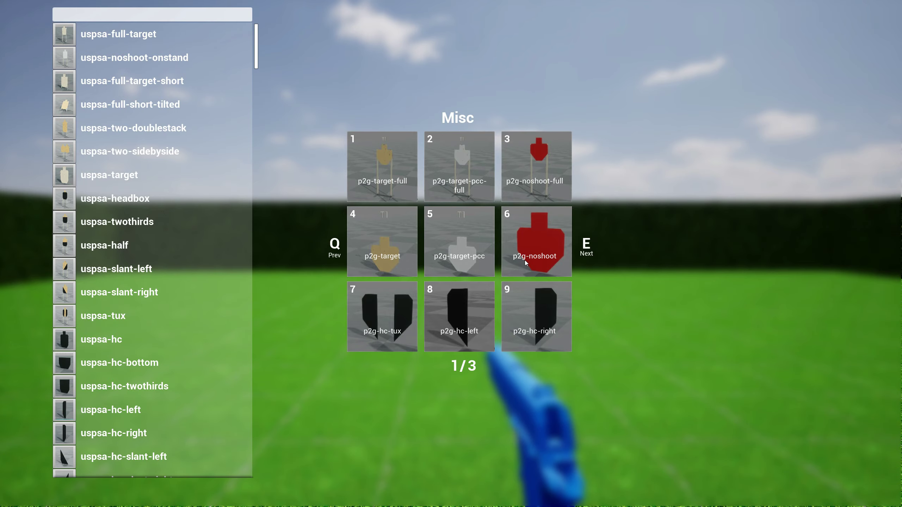
{"action": "key", "text": "1"}
{"action": "left_click", "coordinate": [451, 253]}
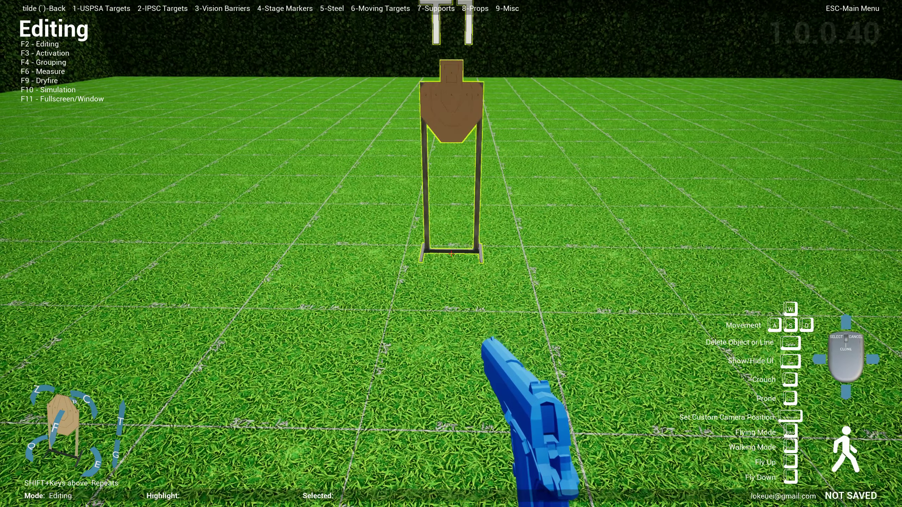
Place a p2g-target-pcc-full target on the ground directly beside the brown target, on its right
{"action": "key", "text": "w"}
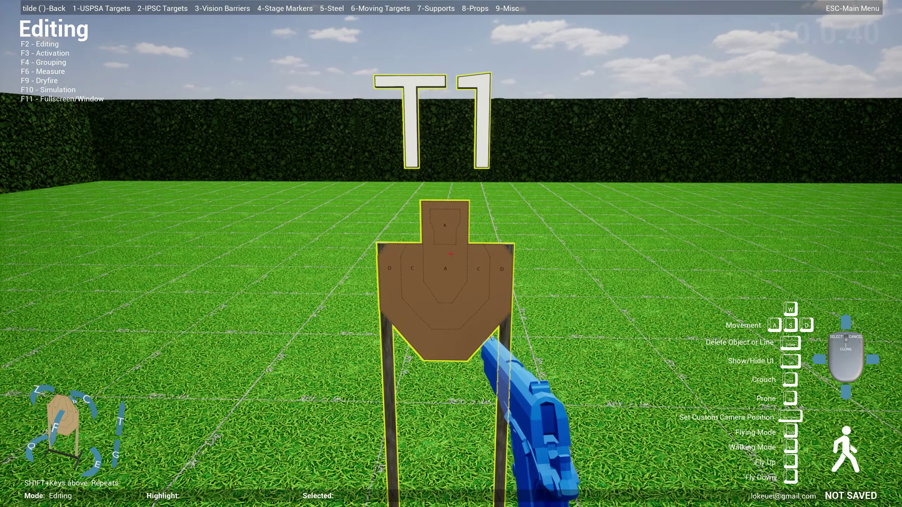
{"action": "key", "text": "s"}
{"action": "key", "text": "w"}
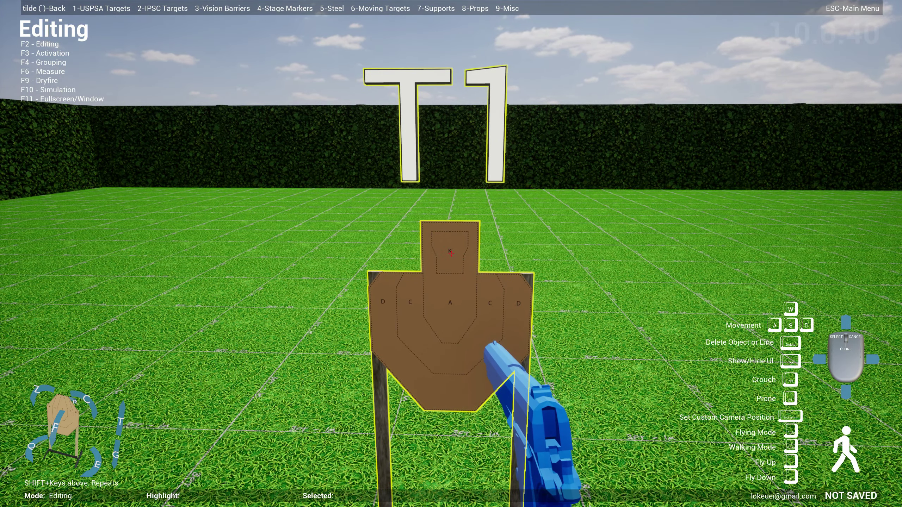
{"action": "key", "text": "s"}
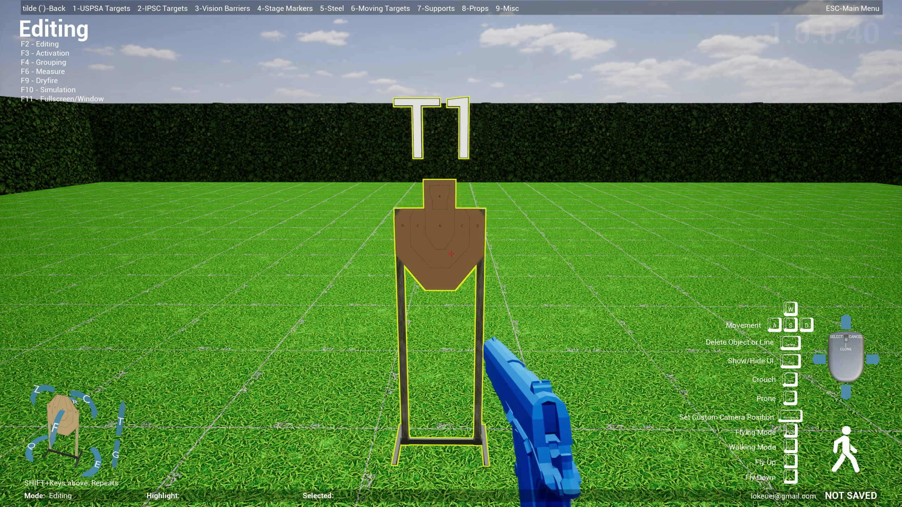
{"action": "key", "text": "s"}
{"action": "key", "text": "d"}
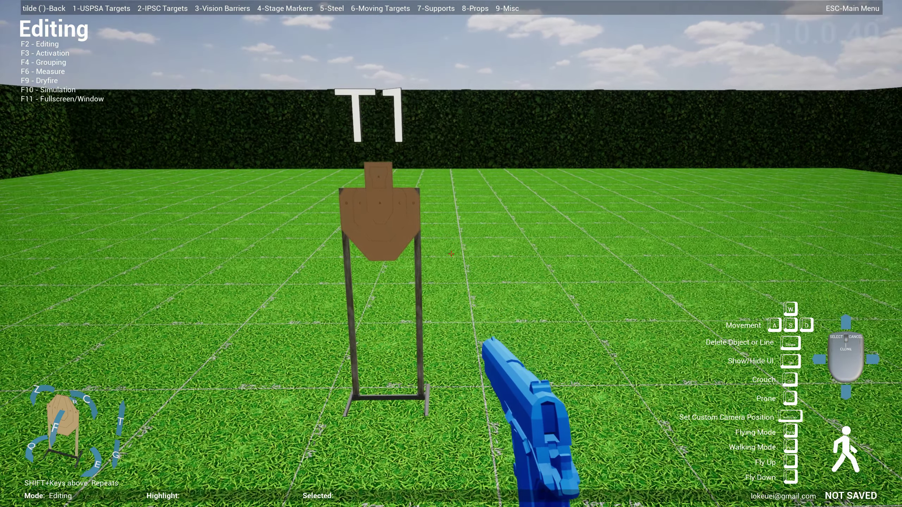
{"action": "key", "text": "9"}
{"action": "key", "text": "2"}
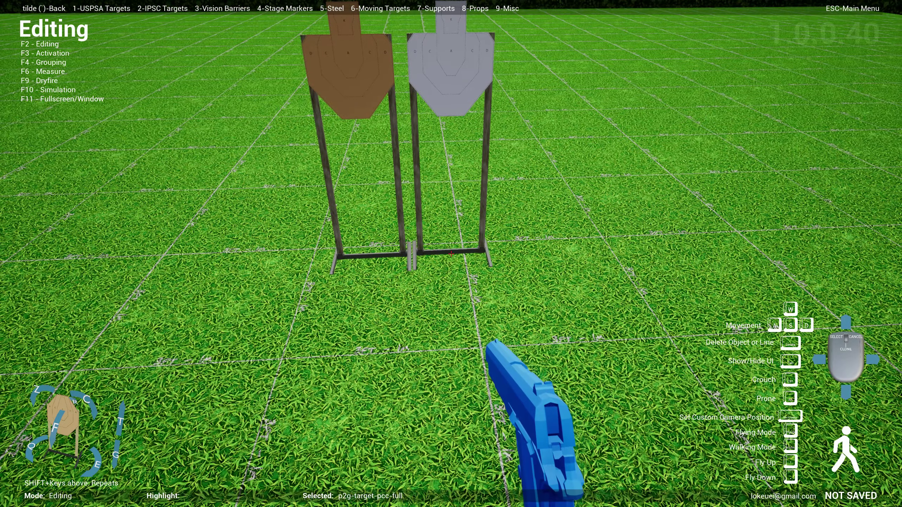
{"action": "left_click", "coordinate": [451, 253]}
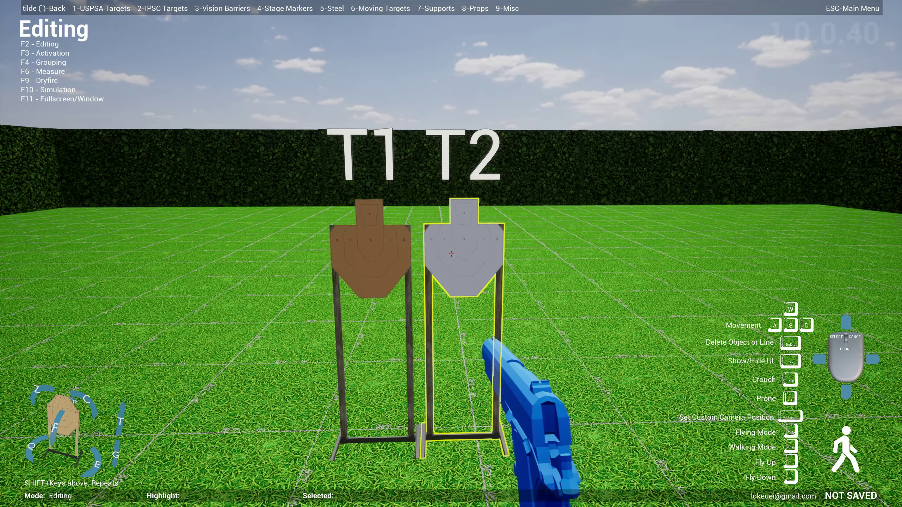
Place a p2g-noshoot-full target next to the grey PCC target, completing a row of three
{"action": "key", "text": "9"}
{"action": "key", "text": "3"}
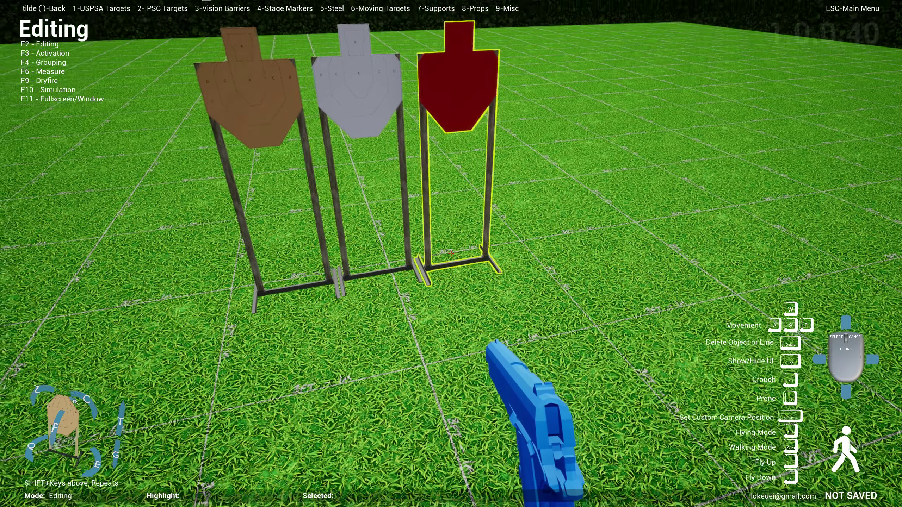
{"action": "left_click", "coordinate": [451, 254]}
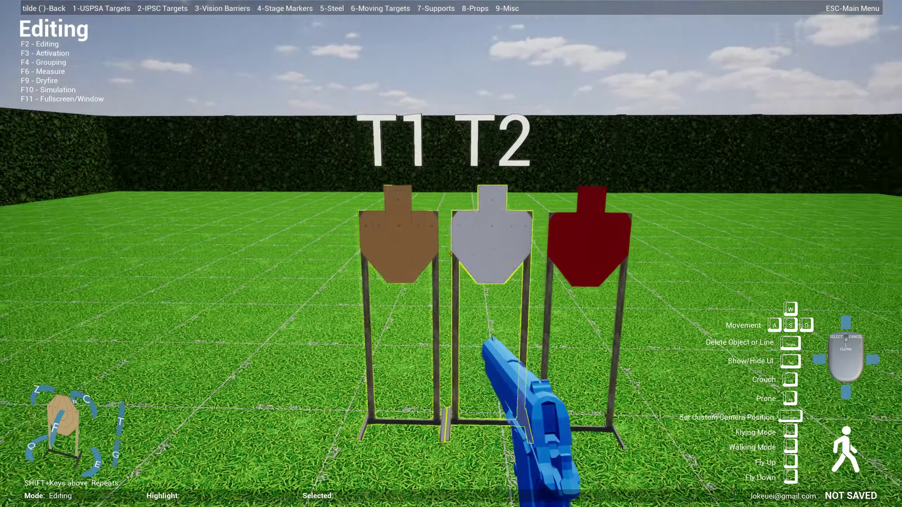
Put a p2g-hc-tux hard cover over the grey PCC target in the middle of the row
{"action": "key", "text": "9"}
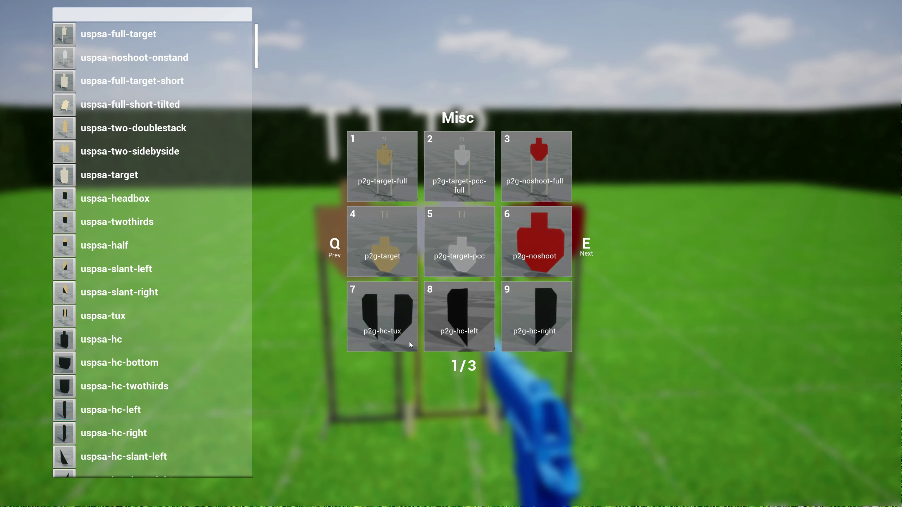
{"action": "left_click", "coordinate": [388, 323]}
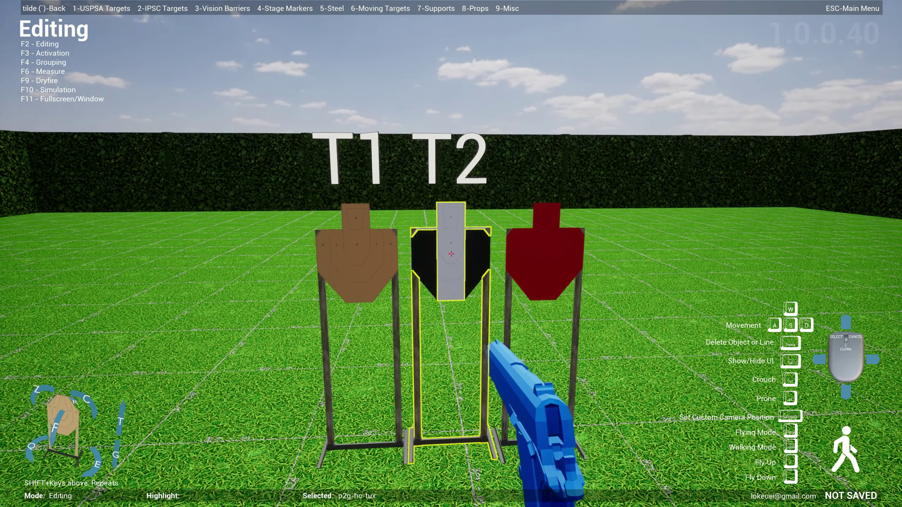
{"action": "left_click", "coordinate": [451, 253]}
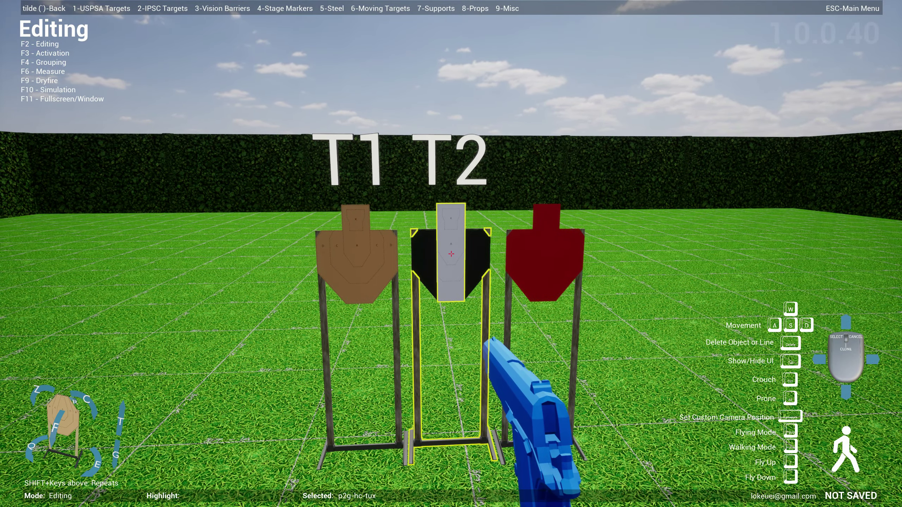
Browse the further pages of Misc objects and close the selection
{"action": "key", "text": "s"}
{"action": "key", "text": "s"}
{"action": "key", "text": "d"}
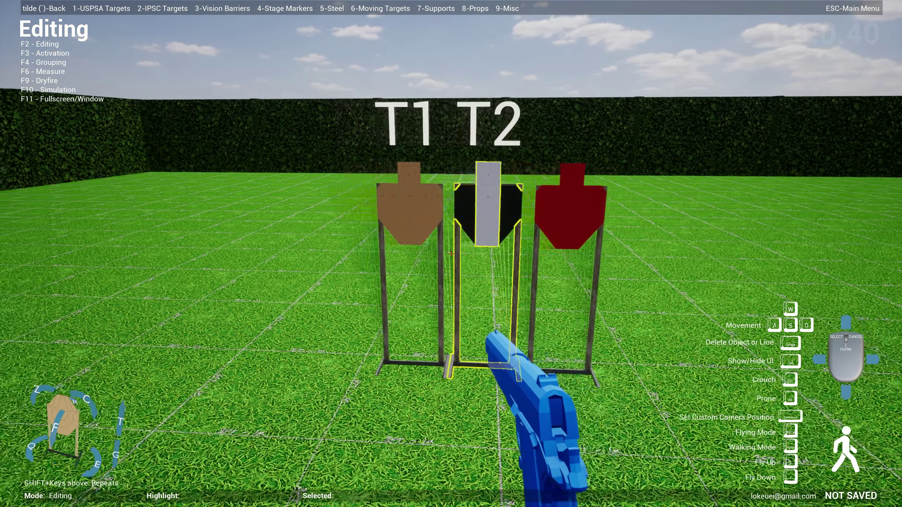
{"action": "key", "text": "9"}
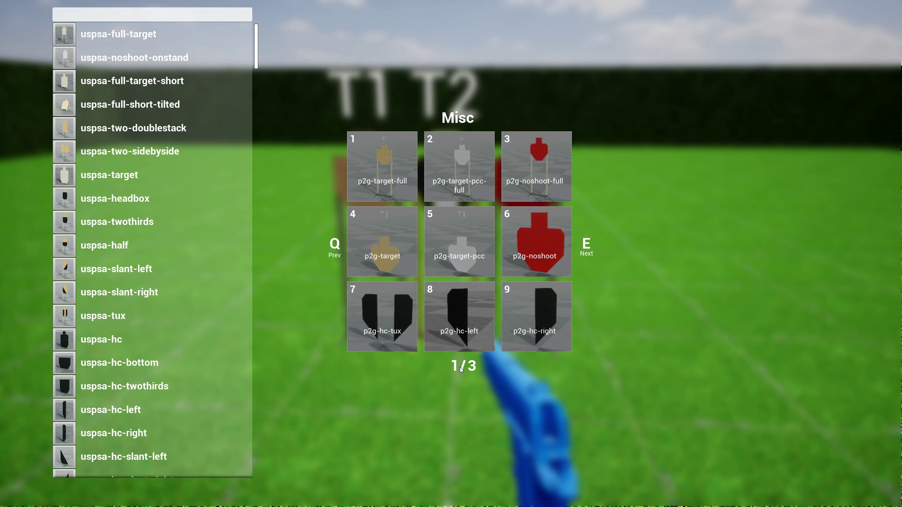
{"action": "key", "text": "e"}
{"action": "key", "text": "q"}
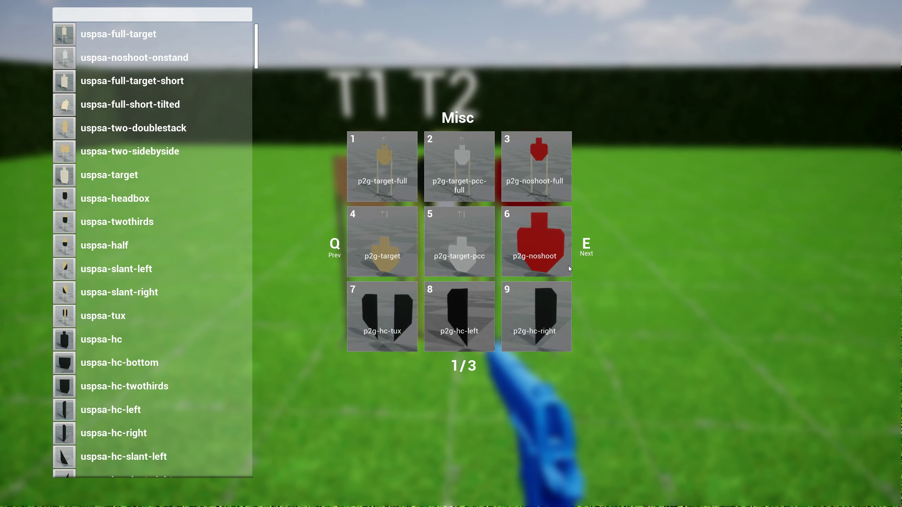
{"action": "key", "text": "grave"}
{"action": "key", "text": "s"}
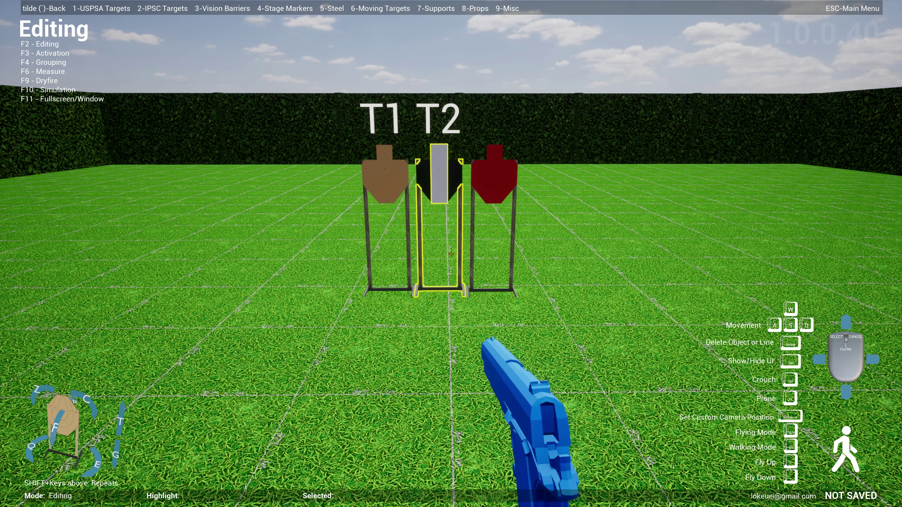
Open the bay customization and view the list of available wall presets
{"action": "key", "text": "Escape"}
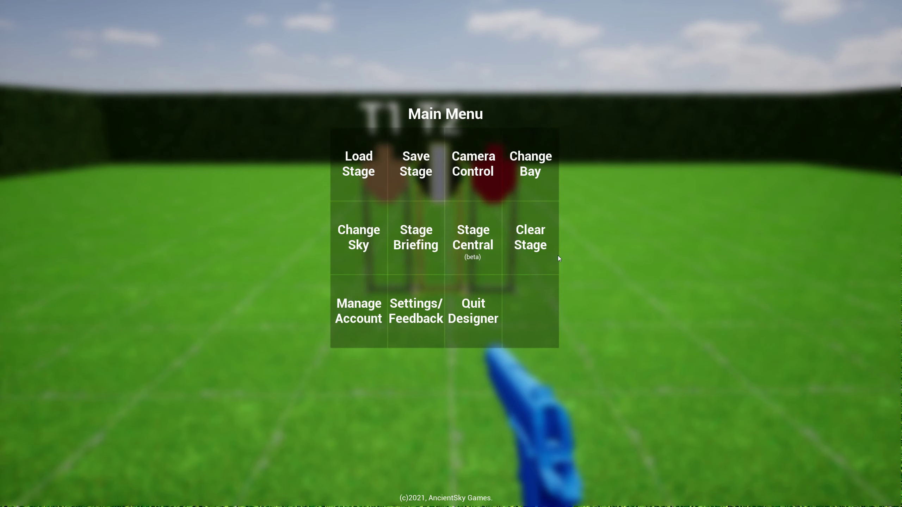
{"action": "left_click", "coordinate": [538, 172]}
{"action": "left_click", "coordinate": [280, 70]}
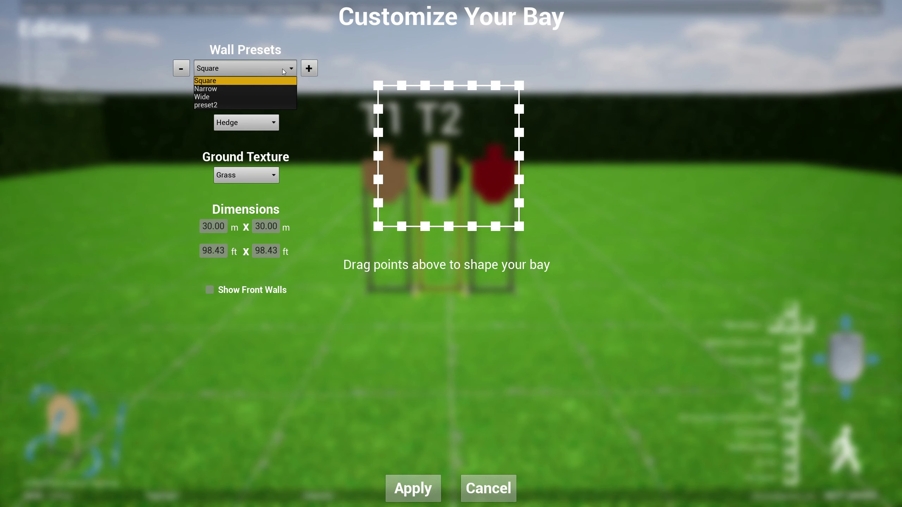
{"action": "left_click", "coordinate": [271, 252]}
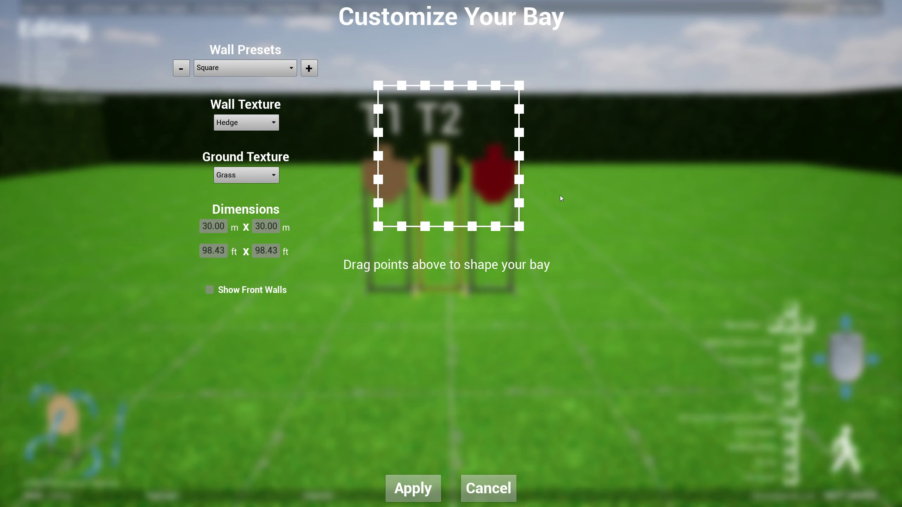
Preview the Narrow and Wide wall presets and return the bay to the Square preset
{"action": "left_click", "coordinate": [245, 68]}
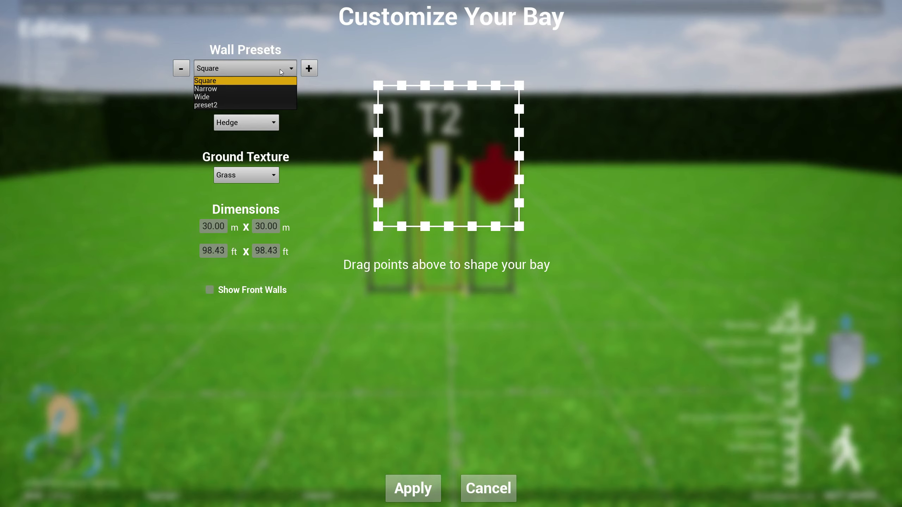
{"action": "left_click", "coordinate": [215, 86]}
{"action": "left_click", "coordinate": [218, 69]}
{"action": "left_click", "coordinate": [222, 97]}
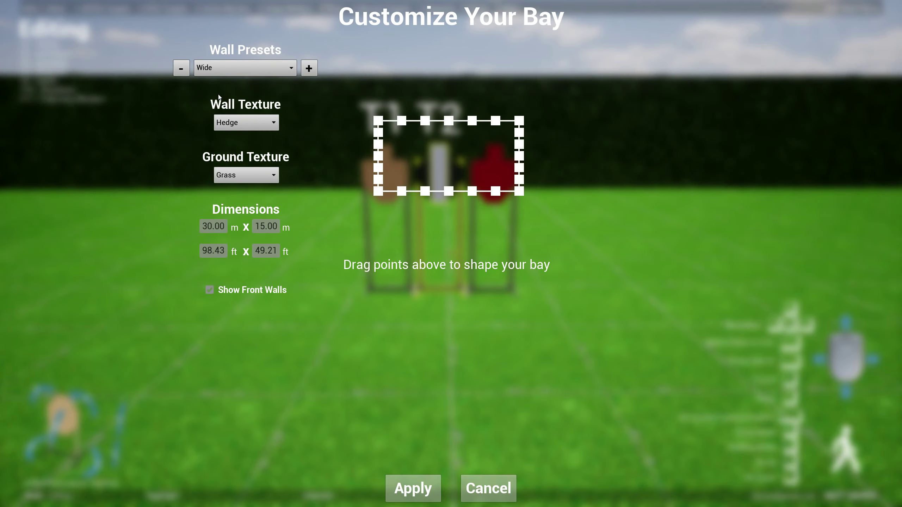
{"action": "left_click", "coordinate": [221, 69]}
{"action": "left_click", "coordinate": [226, 80]}
{"action": "left_click", "coordinate": [226, 68]}
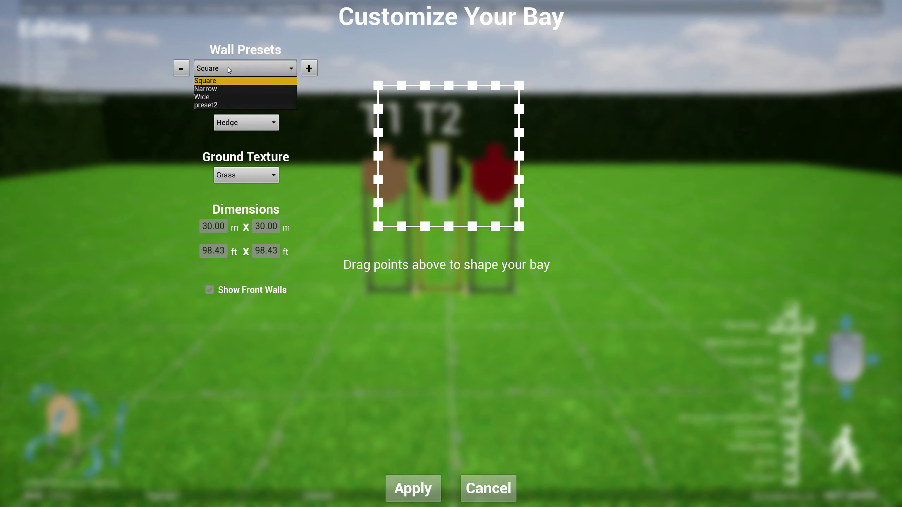
{"action": "left_click", "coordinate": [231, 68]}
Add a new custom wall preset and set the bay dimensions to 25 ft by 33 ft
{"action": "left_click", "coordinate": [307, 69]}
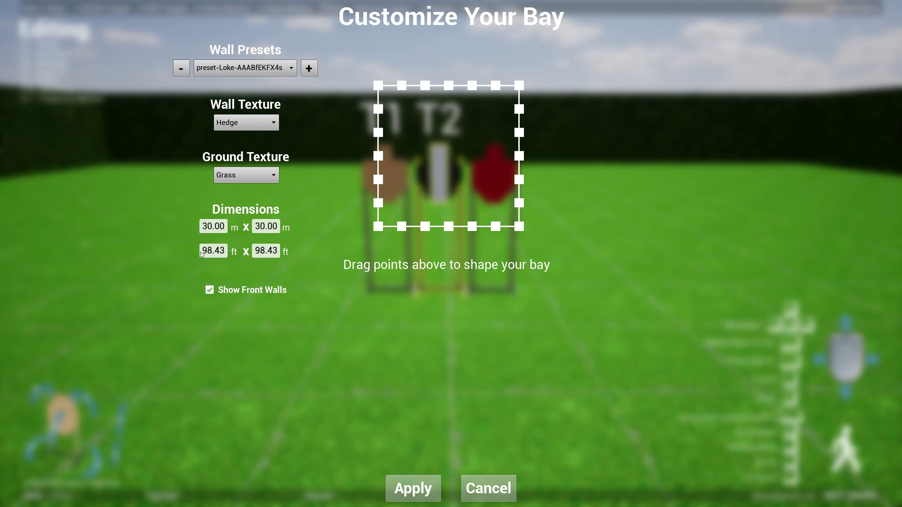
{"action": "type", "text": "25"}
{"action": "left_click_drag", "start_coordinate": [261, 252], "coordinate": [279, 251]}
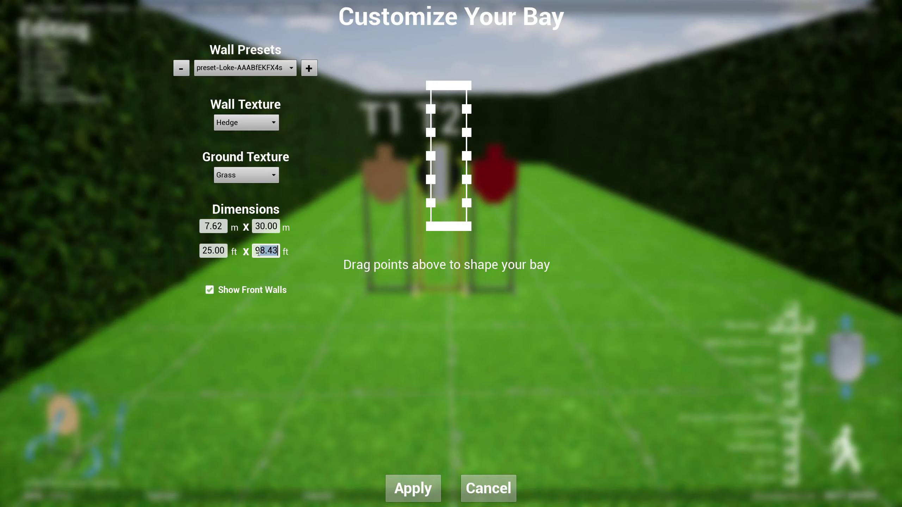
{"action": "type", "text": "33"}
{"action": "key", "text": "Return"}
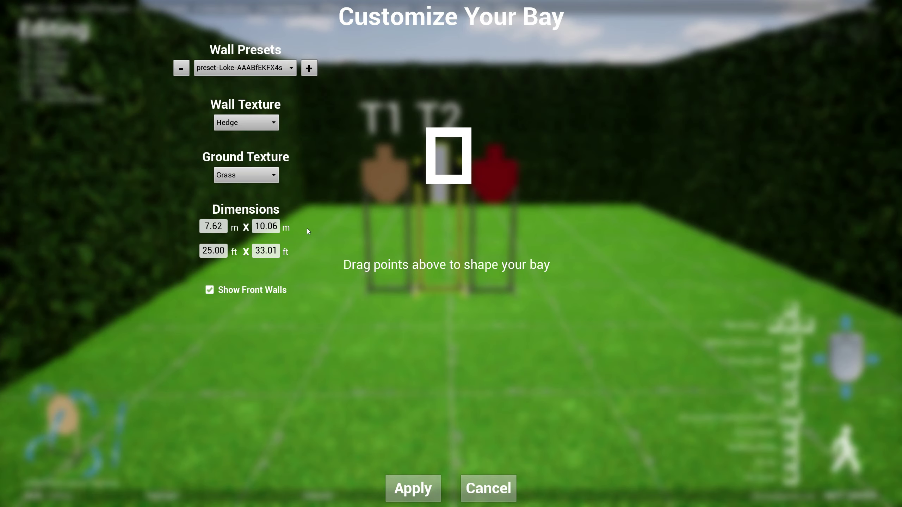
Set the wall texture to RedBricks and the ground texture to Blue, and apply the bay changes
{"action": "left_click", "coordinate": [253, 121]}
{"action": "left_click", "coordinate": [241, 137]}
{"action": "left_click", "coordinate": [246, 174]}
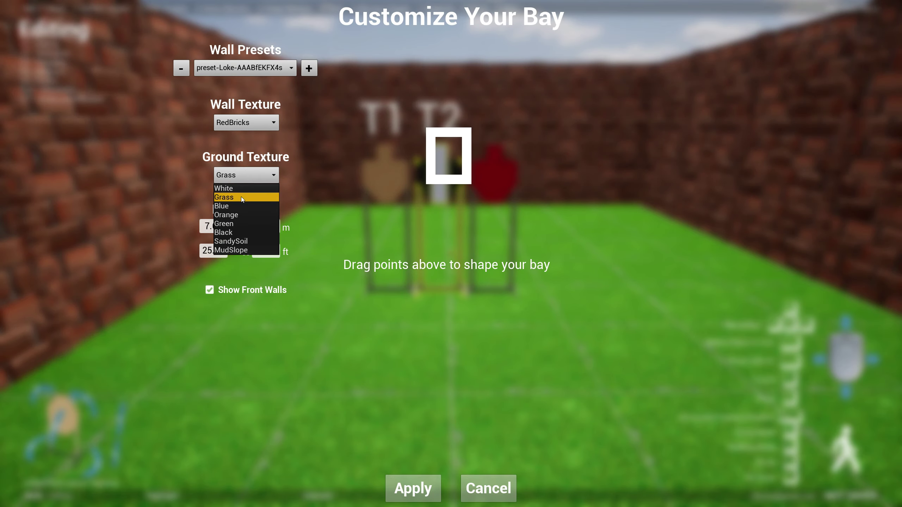
{"action": "left_click", "coordinate": [235, 208]}
{"action": "left_click", "coordinate": [413, 489]}
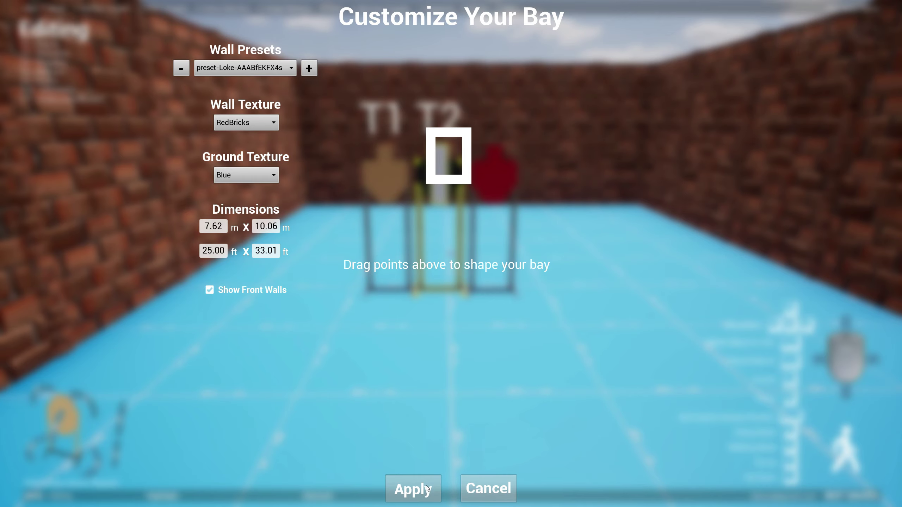
{"action": "key", "text": "s"}
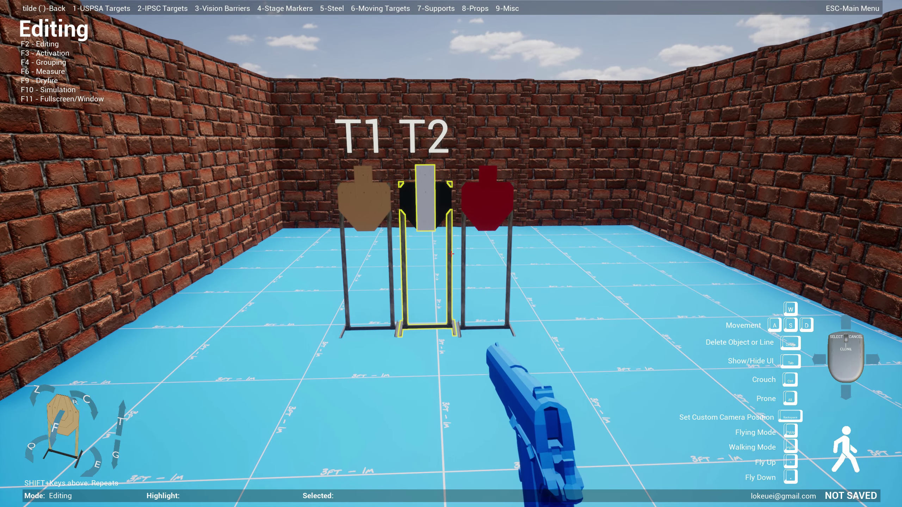
{"action": "key", "text": "s"}
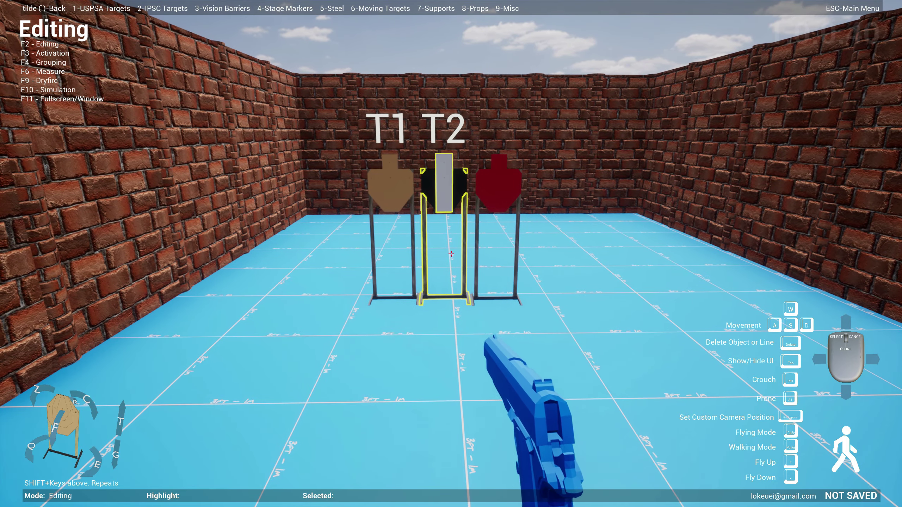
{"action": "key", "text": "w"}
{"action": "key", "text": "s"}
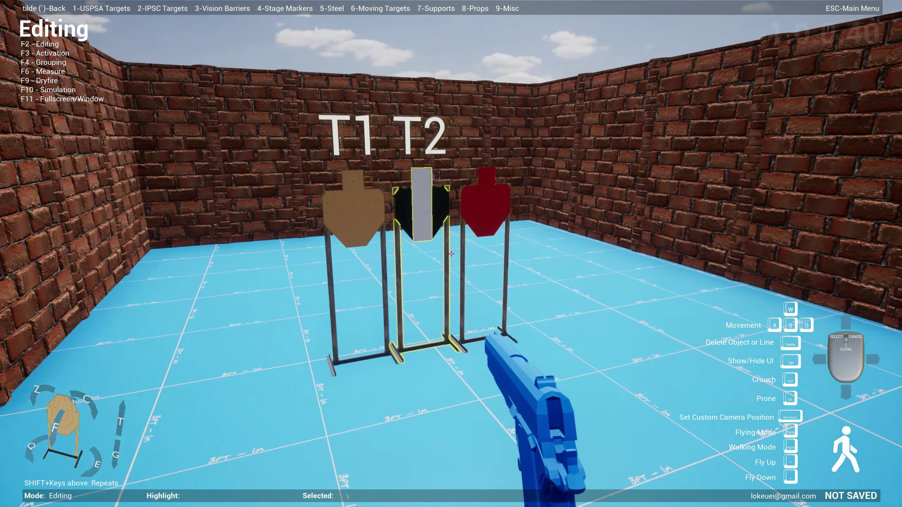
{"action": "key", "text": "a"}
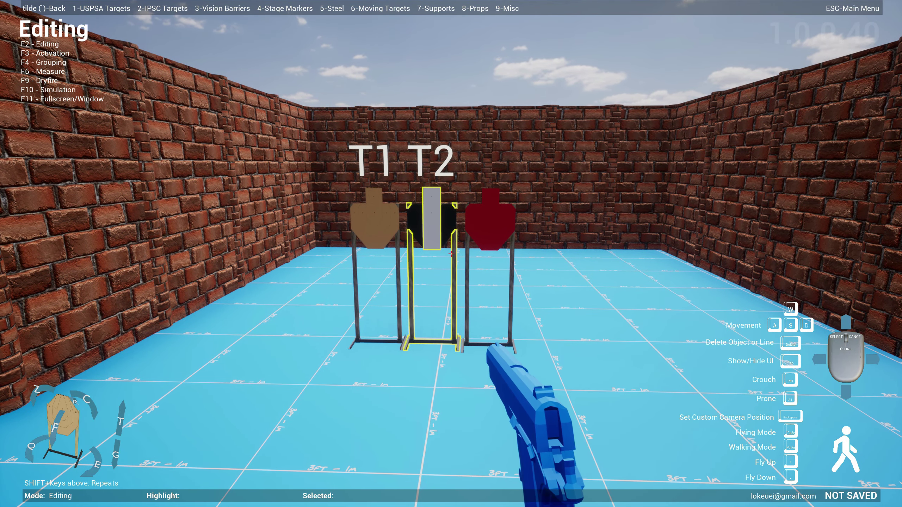
Open the stage camera controls and switch the overview to the Full Stage view
{"action": "key", "text": "Escape"}
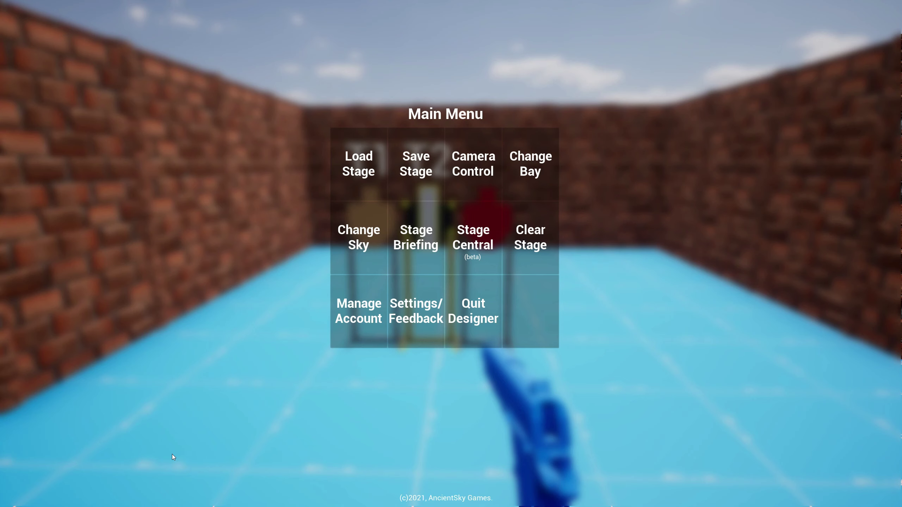
{"action": "left_click", "coordinate": [473, 178]}
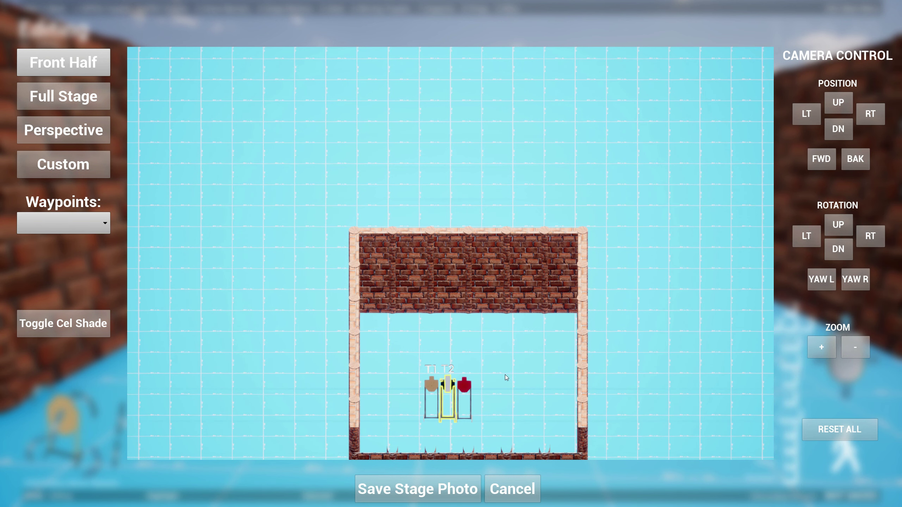
{"action": "left_click", "coordinate": [74, 101]}
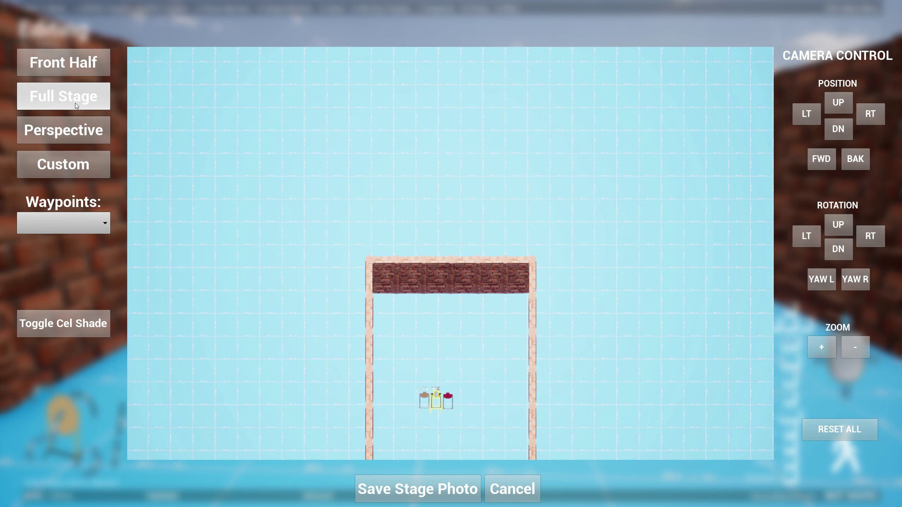
Preview the stage in the Perspective and Custom camera views and leave the camera controls without saving a photo
{"action": "left_click", "coordinate": [77, 121]}
{"action": "left_click", "coordinate": [79, 167]}
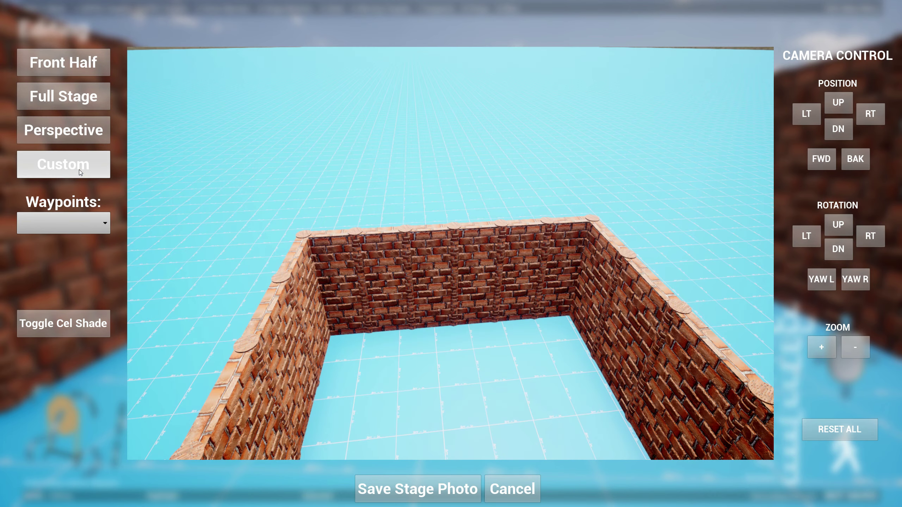
{"action": "left_click", "coordinate": [521, 499]}
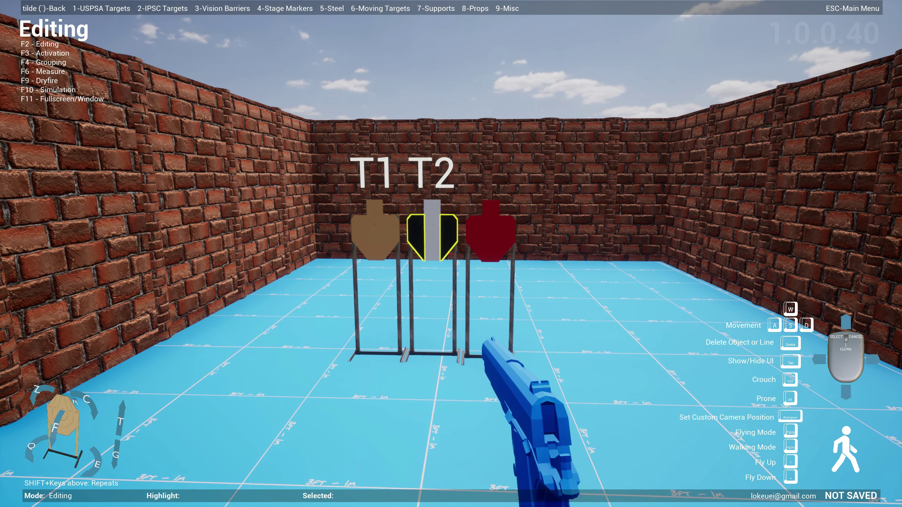
Switch to flying mode and fly back to view the whole bay from above and outside the front wall
{"action": "key", "text": "semicolon"}
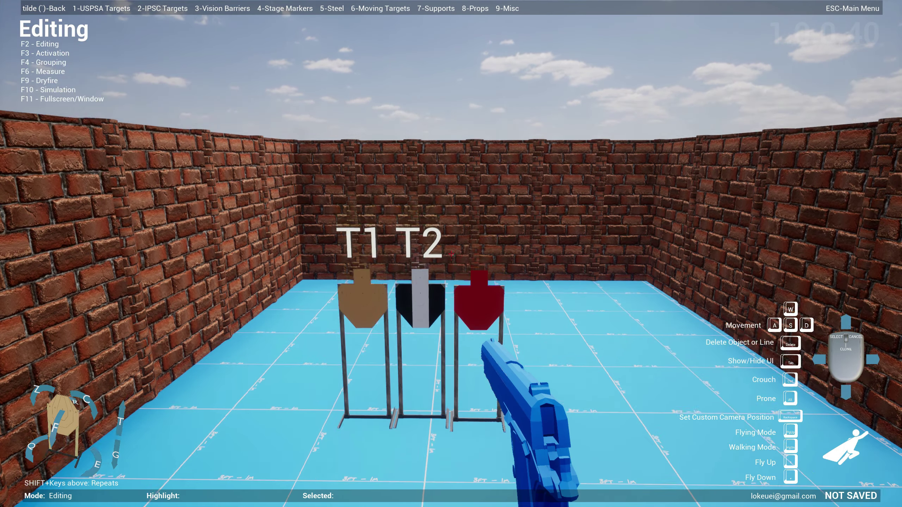
{"action": "key", "text": "s"}
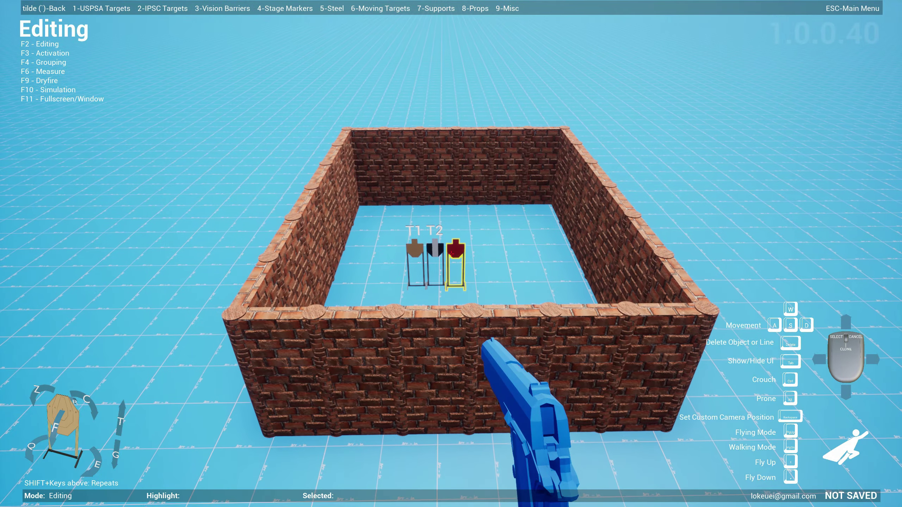
{"action": "key", "text": "w"}
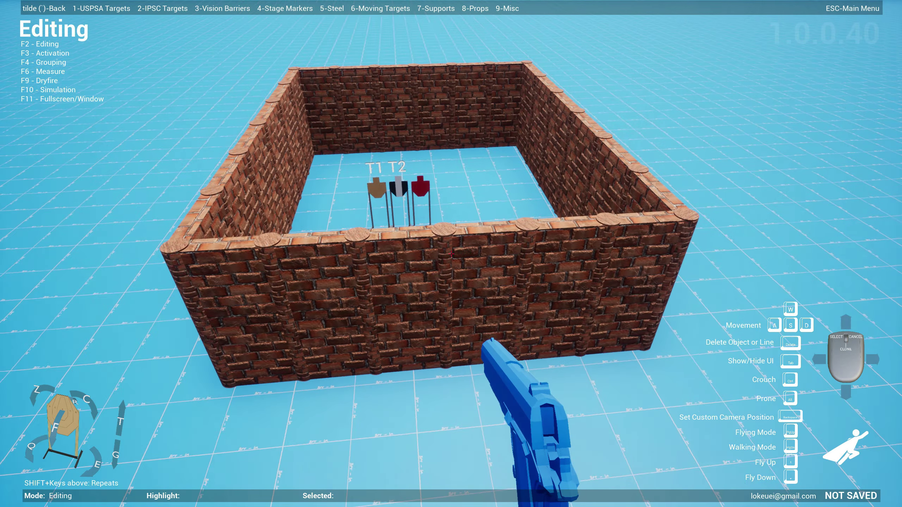
{"action": "key", "text": "w"}
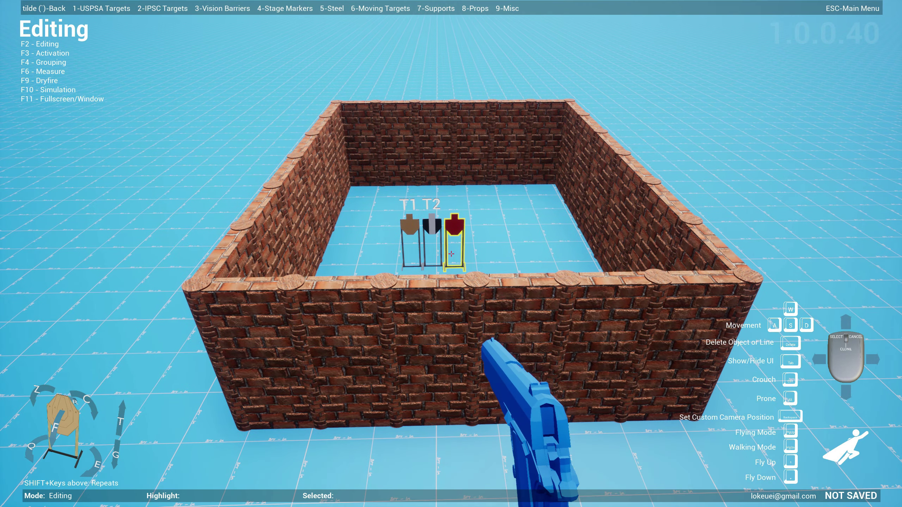
Turn off the bay's front walls and apply the bay change
{"action": "key", "text": "Escape"}
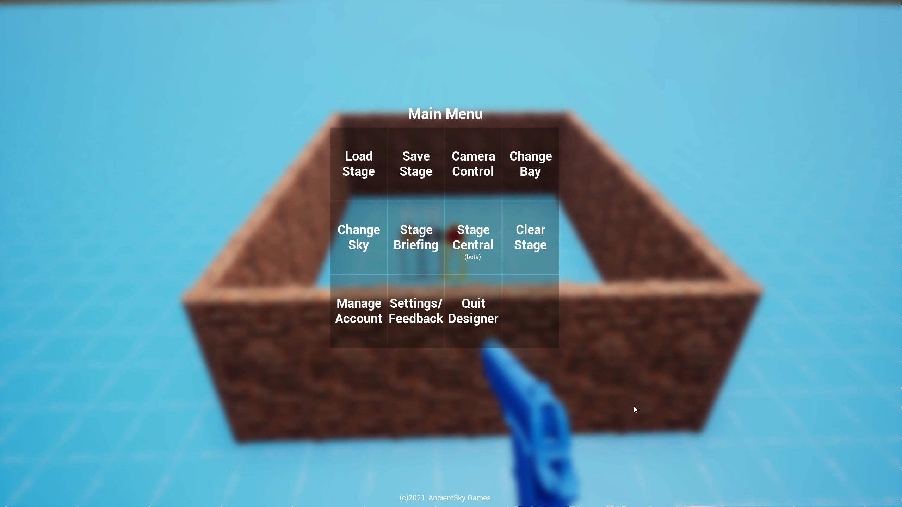
{"action": "left_click", "coordinate": [558, 189]}
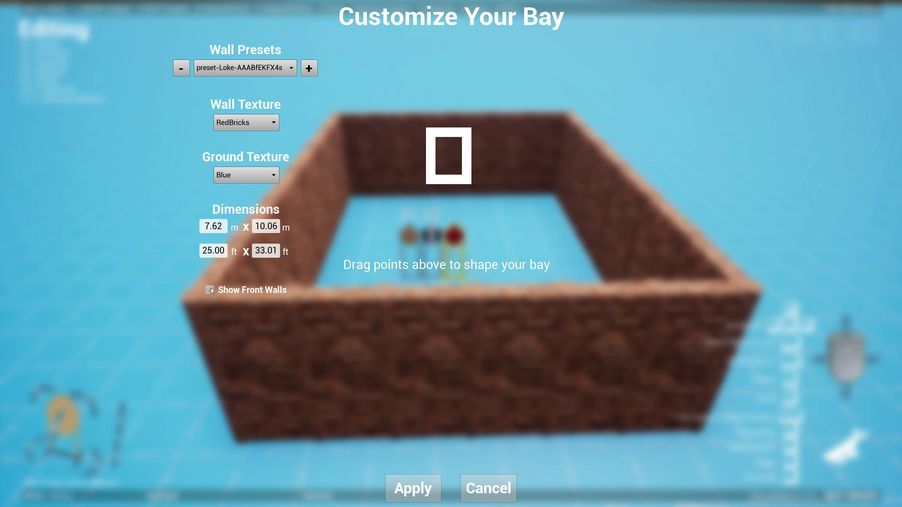
{"action": "left_click", "coordinate": [210, 289]}
{"action": "left_click", "coordinate": [413, 488]}
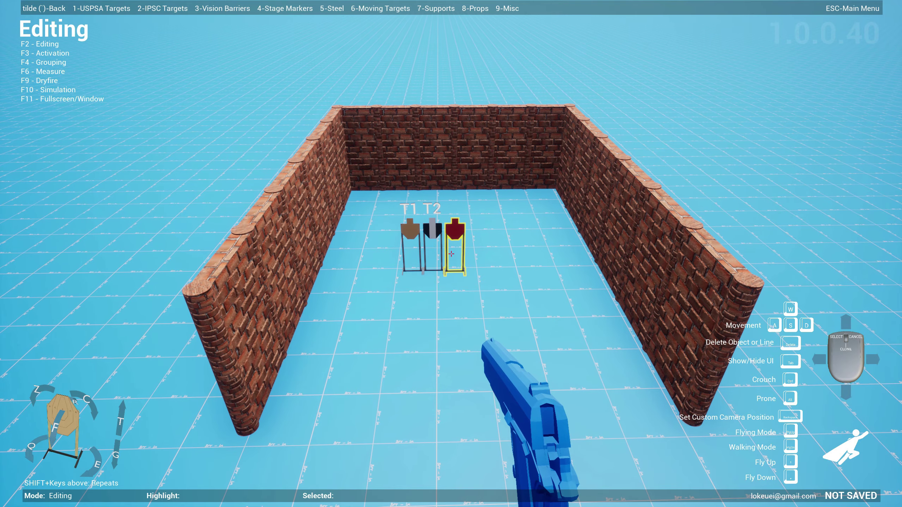
Open the stage camera controls, toggle cel shading in the Custom view, and return to editing
{"action": "key", "text": "d"}
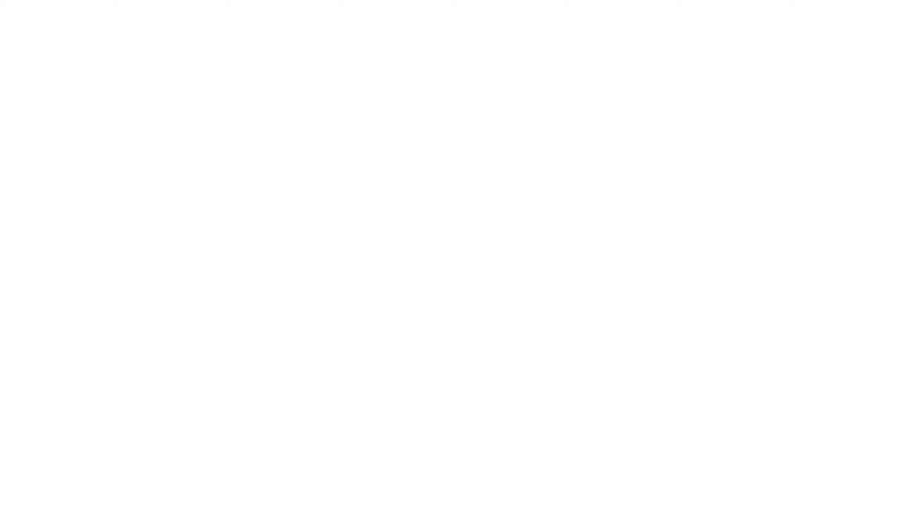
{"action": "key", "text": "Escape"}
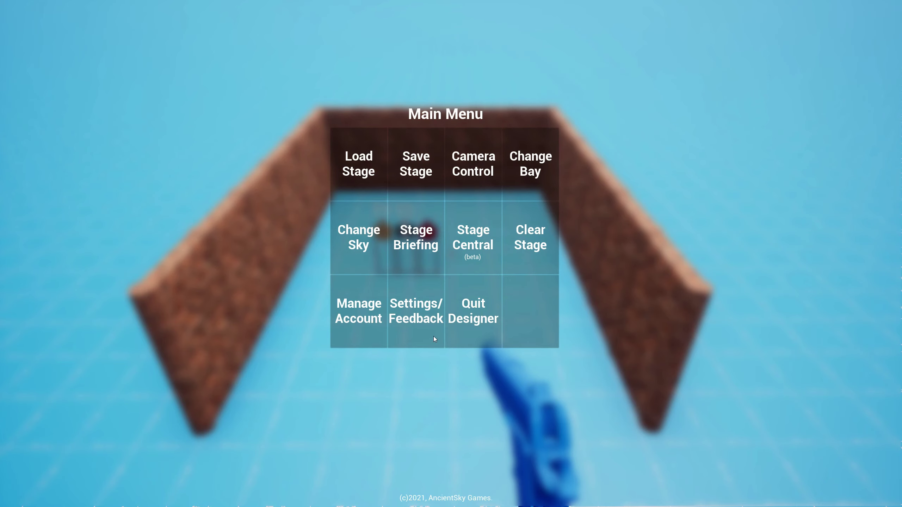
{"action": "left_click", "coordinate": [488, 159]}
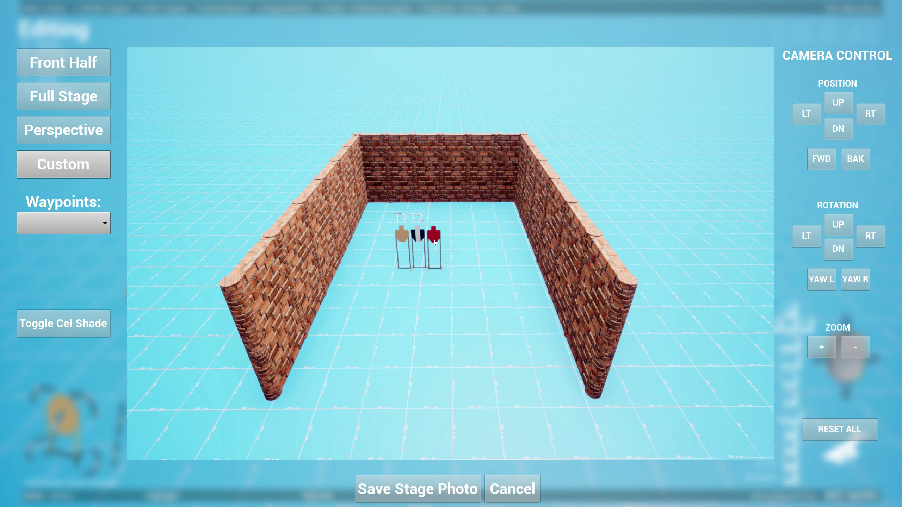
{"action": "left_click", "coordinate": [93, 324]}
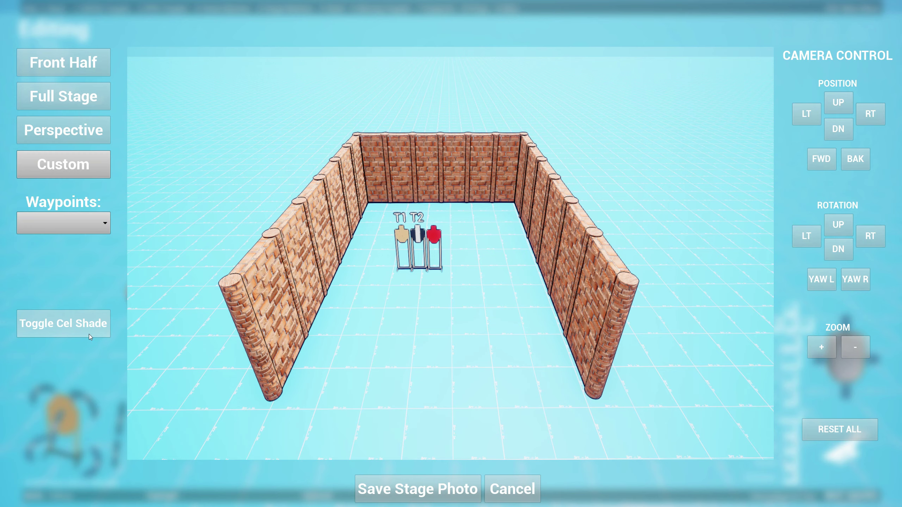
{"action": "key", "text": "Escape"}
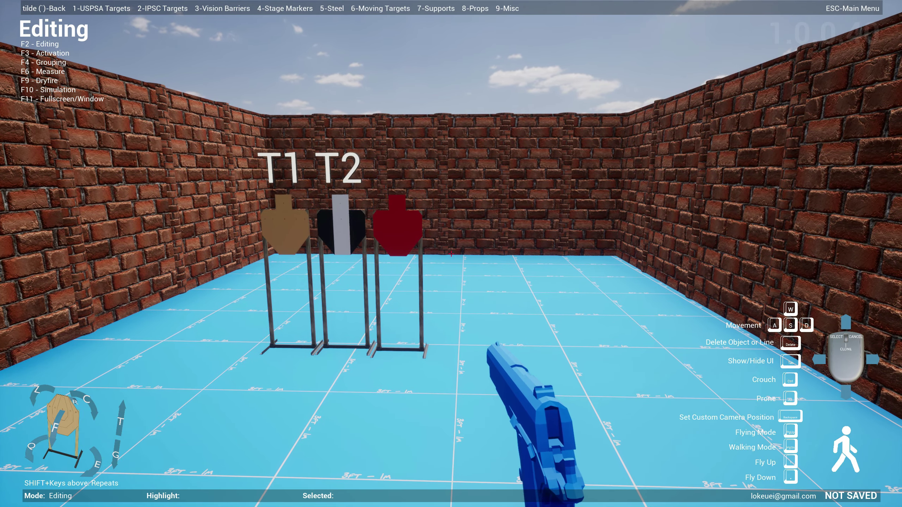
Place a wall-metric-1x2 vision barrier beside the red target, on the side away from T1 and T2
{"action": "key", "text": "3"}
{"action": "key", "text": "1"}
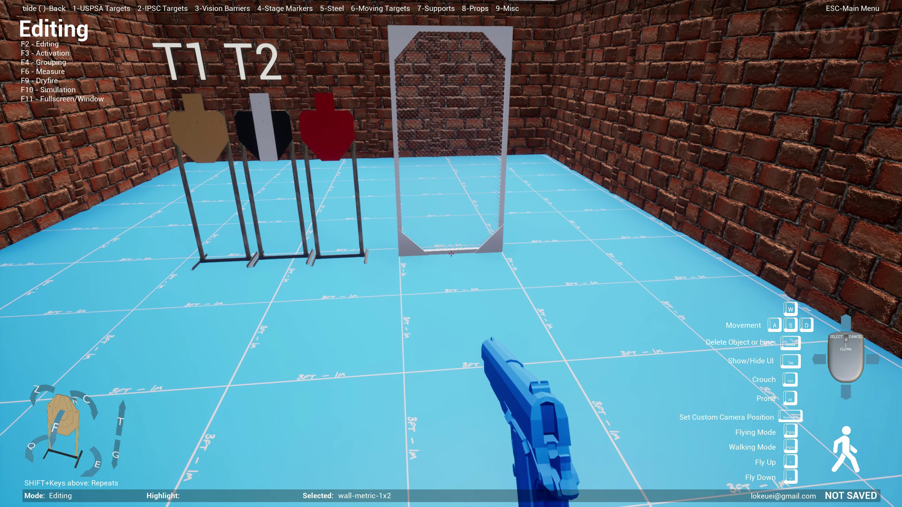
{"action": "key", "text": "w"}
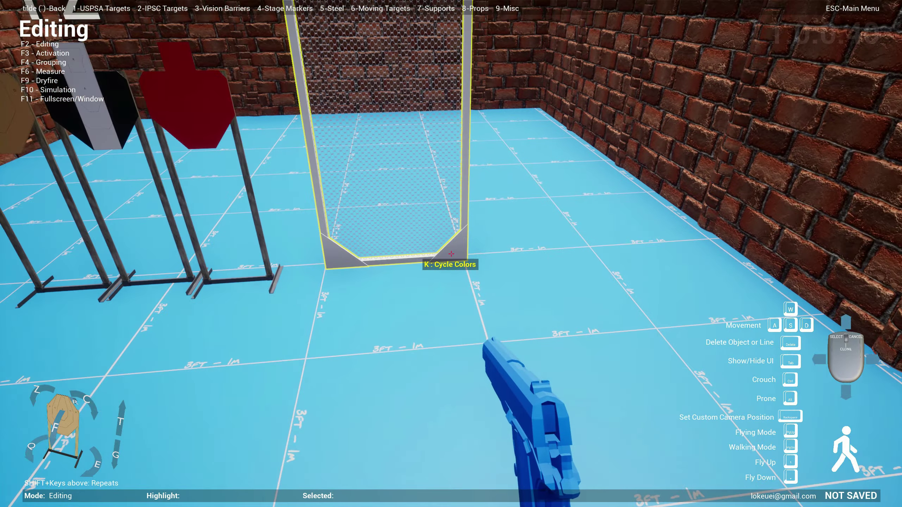
{"action": "left_click", "coordinate": [451, 254]}
{"action": "key", "text": "s"}
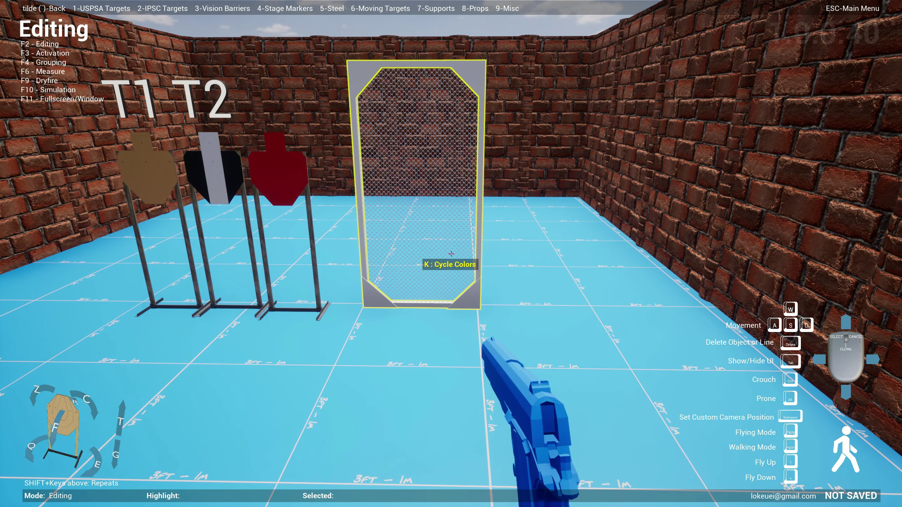
Place a wall-short-color vision barrier between the metric barrier and the brick side wall, slightly closer to the shooter
{"action": "key", "text": "3"}
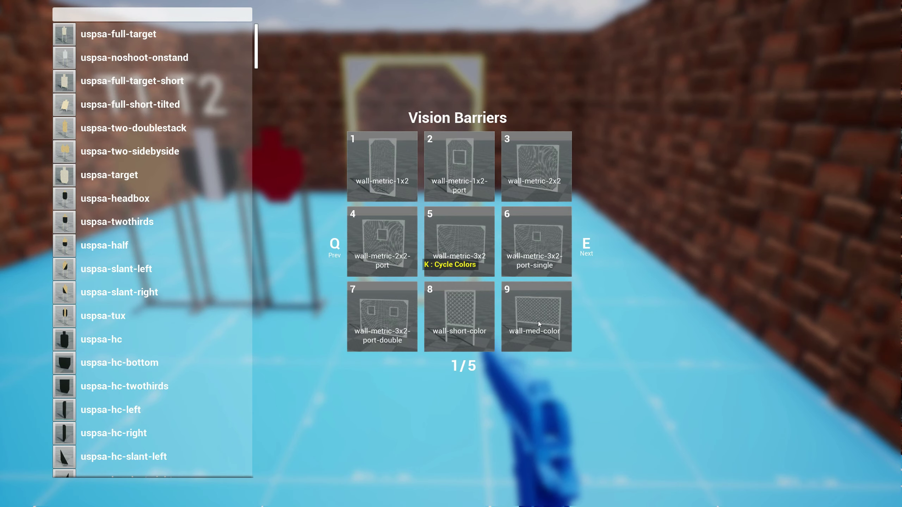
{"action": "key", "text": "8"}
{"action": "key", "text": "w"}
{"action": "key", "text": "w"}
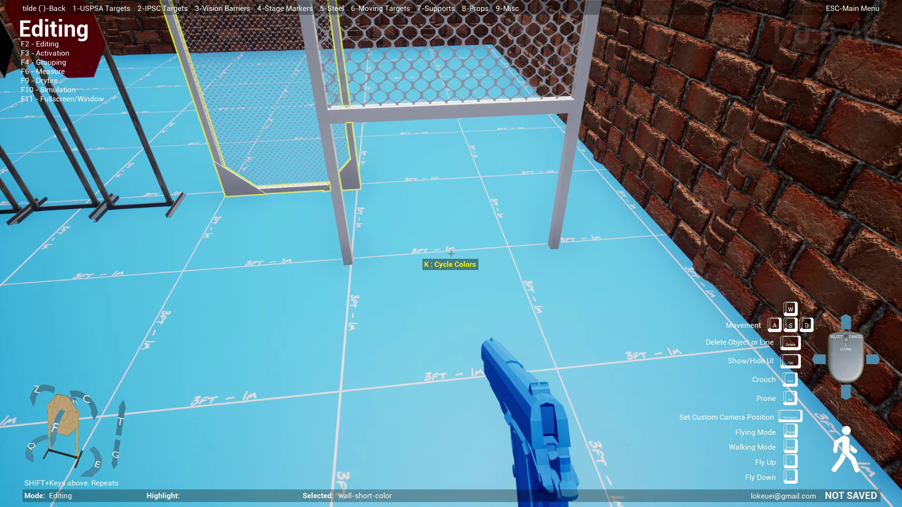
{"action": "right_click", "coordinate": [451, 253]}
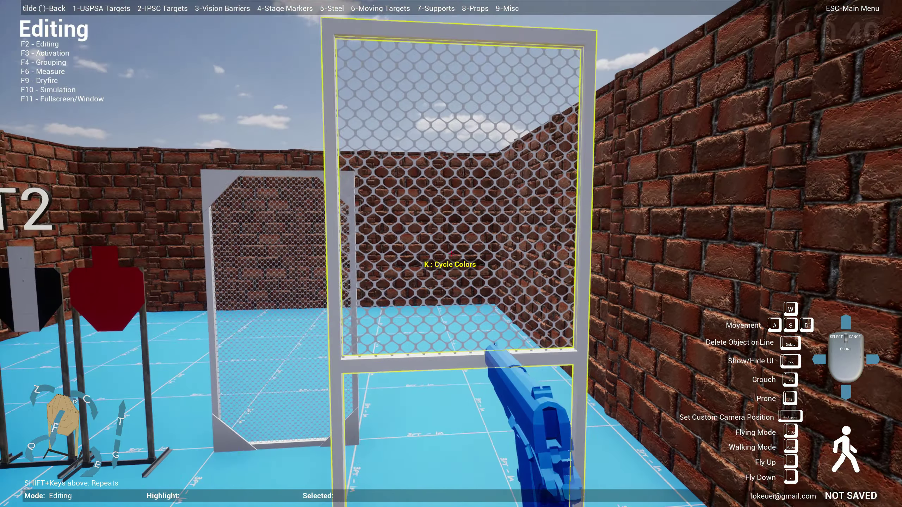
{"action": "key", "text": "d"}
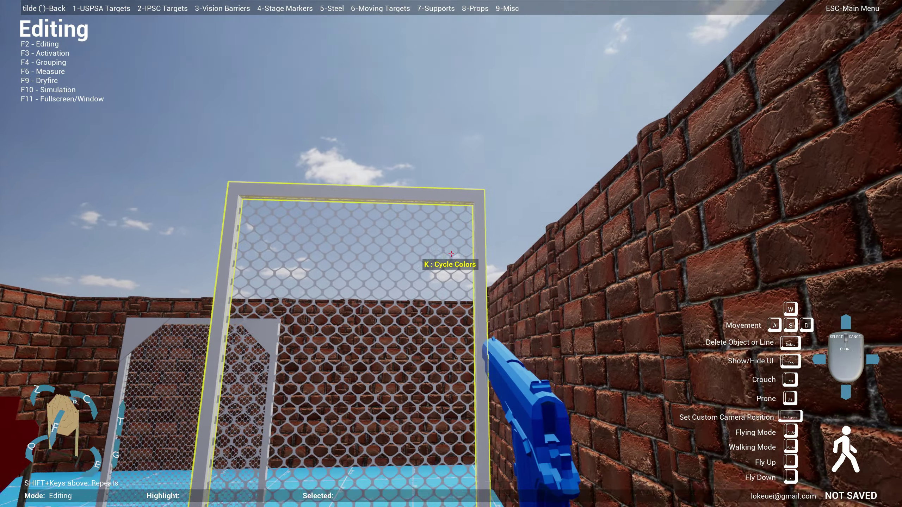
{"action": "key", "text": "w"}
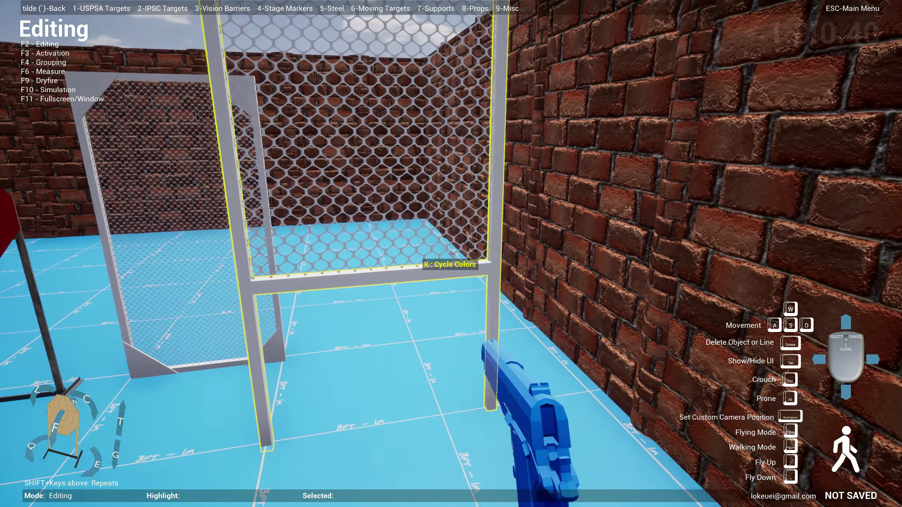
{"action": "key", "text": "s"}
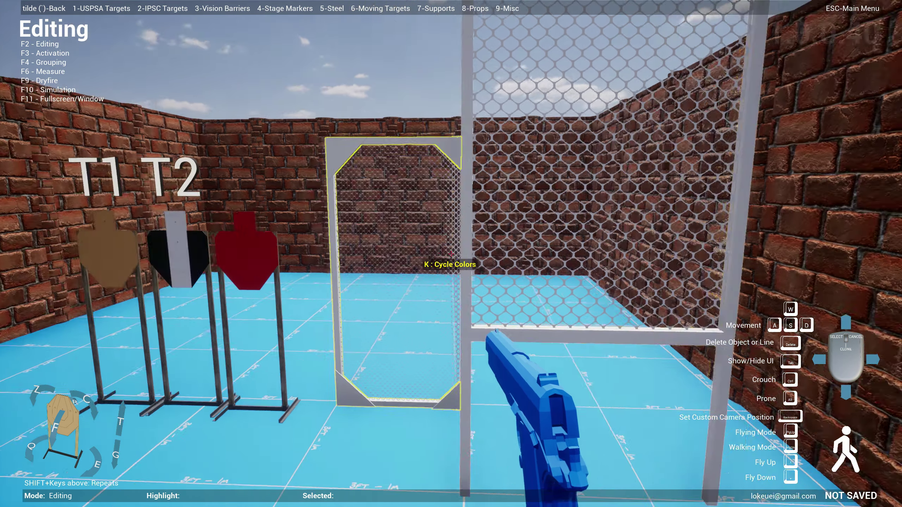
Place a uspsa-full-target between the existing row of targets and the nearby brick side wall
{"action": "key", "text": "1"}
{"action": "key", "text": "1"}
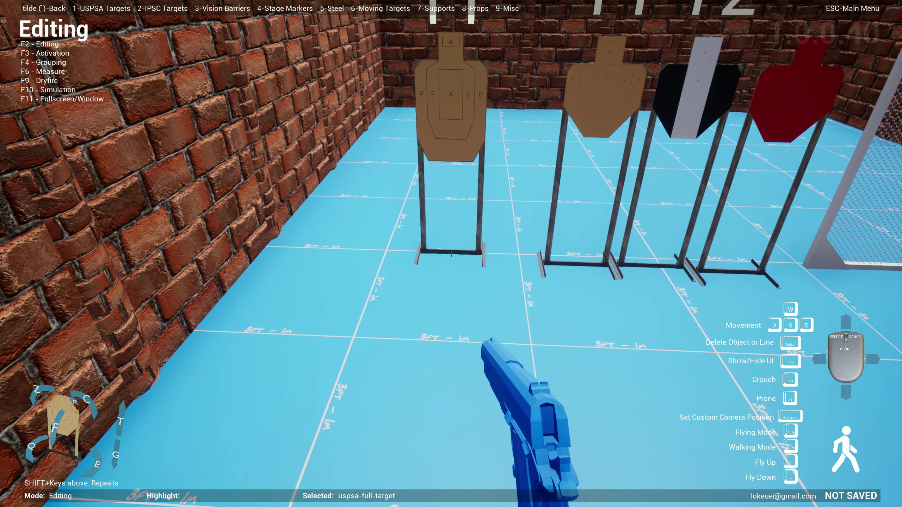
{"action": "left_click", "coordinate": [451, 254]}
{"action": "key", "text": "w"}
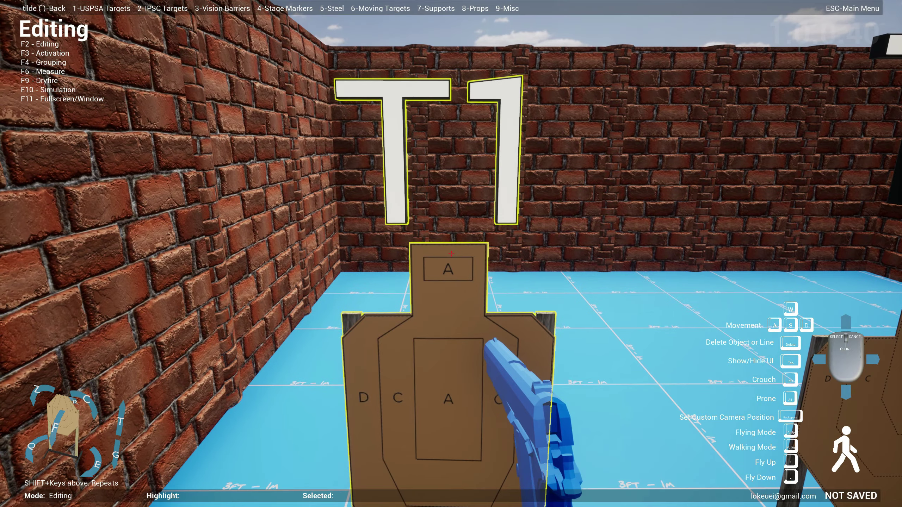
{"action": "key", "text": "s"}
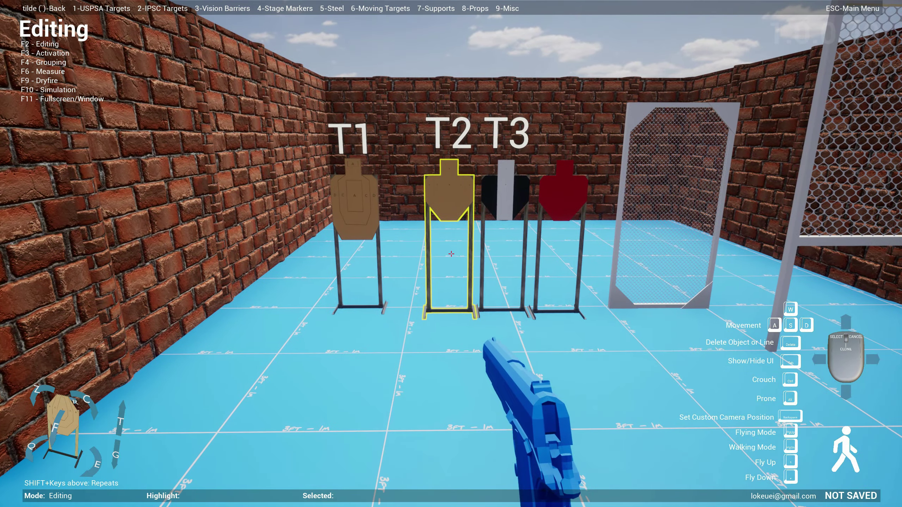
Place a wall-port-med-color vision barrier in front of the targets and check the view through its port
{"action": "key", "text": "3"}
{"action": "key", "text": "e"}
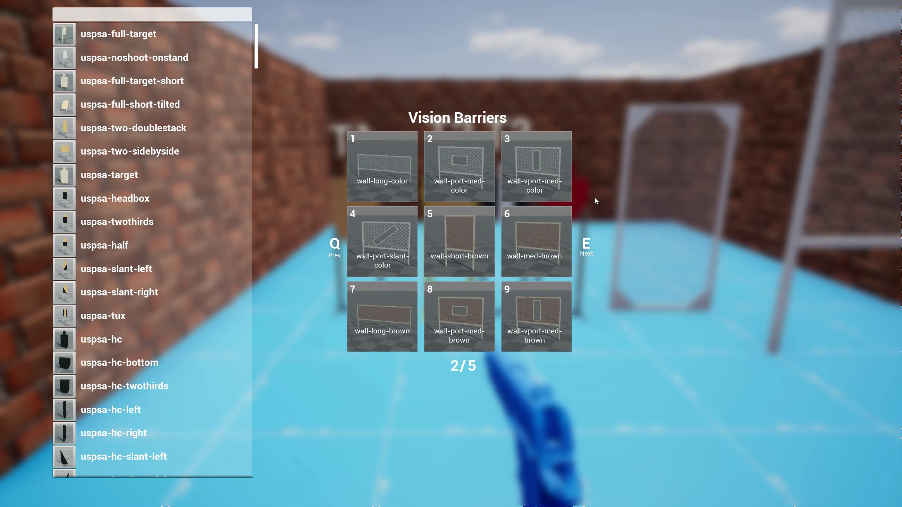
{"action": "key", "text": "2"}
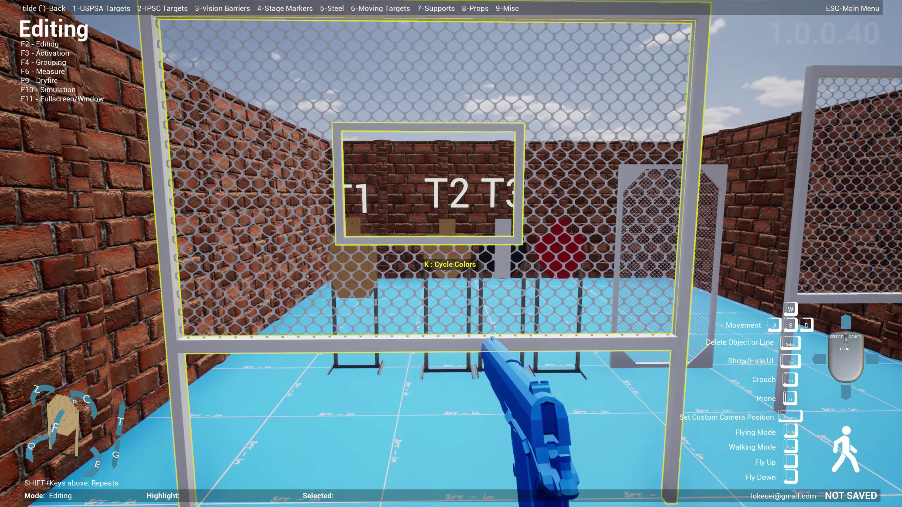
{"action": "left_click", "coordinate": [451, 253]}
{"action": "key", "text": "w"}
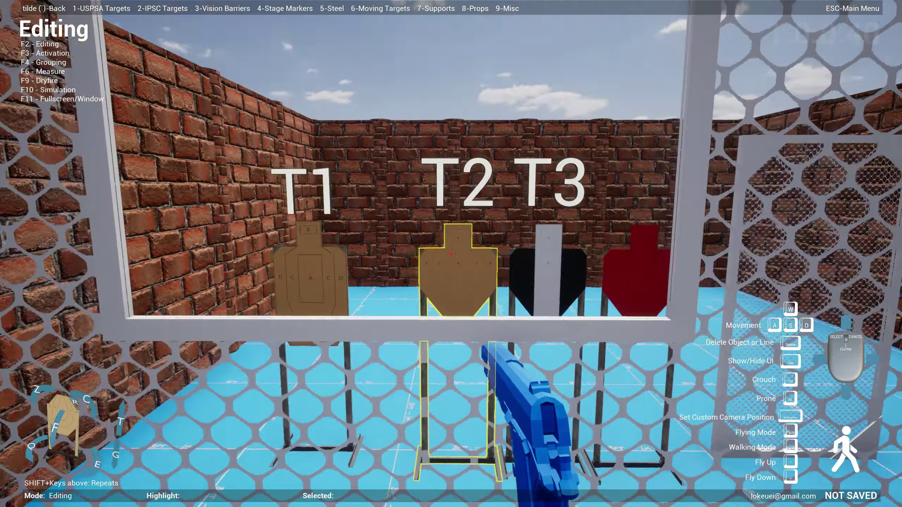
{"action": "key", "text": "s"}
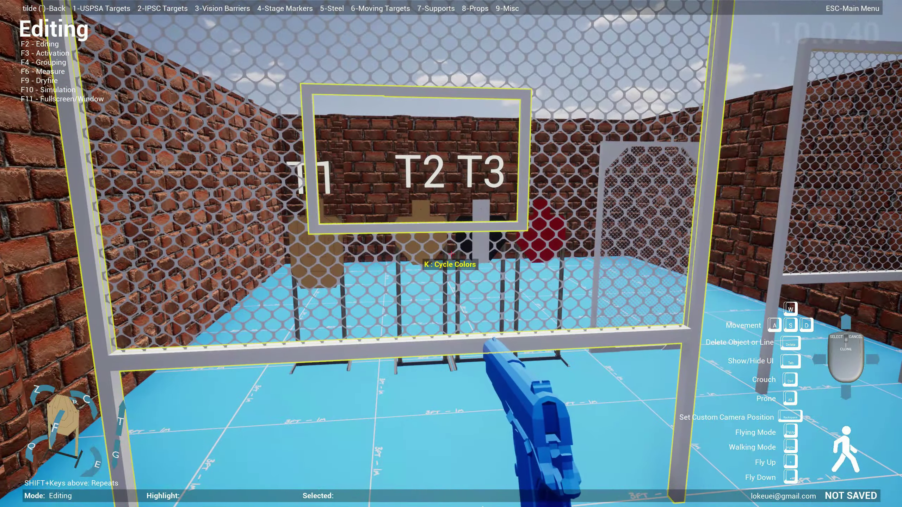
{"action": "key", "text": "d"}
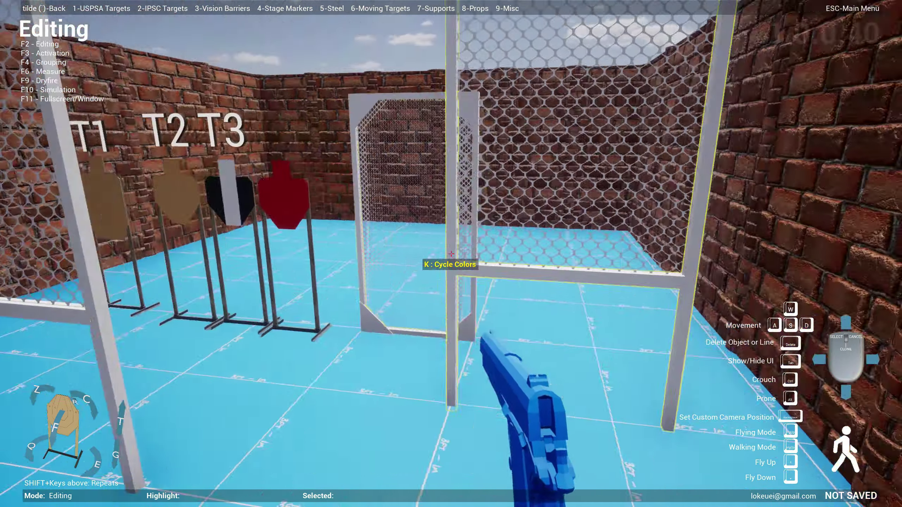
{"action": "key", "text": "a"}
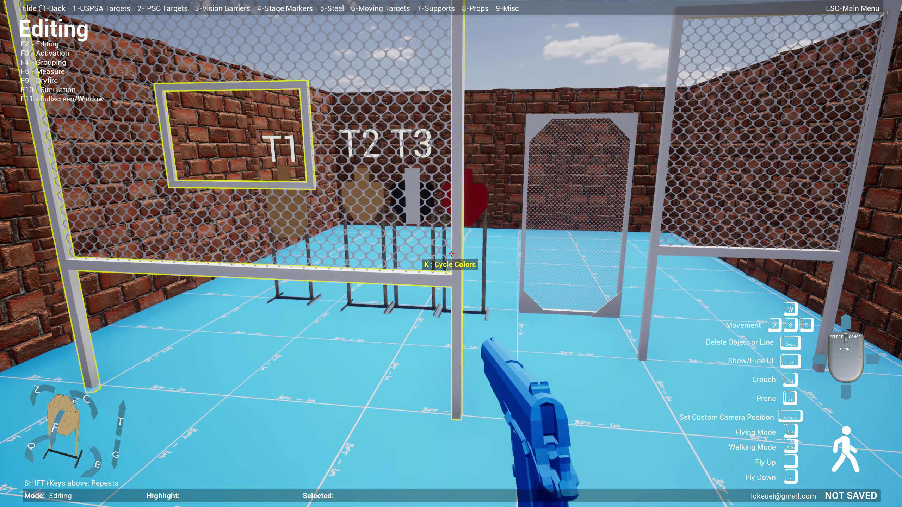
{"action": "key", "text": "d"}
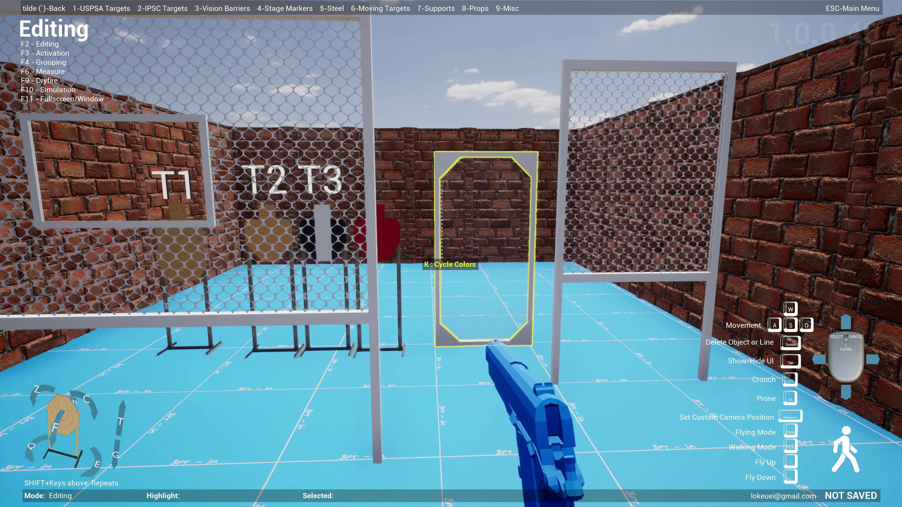
Look through the Stage Markers library and the pages of the Misc object library
{"action": "key", "text": "s"}
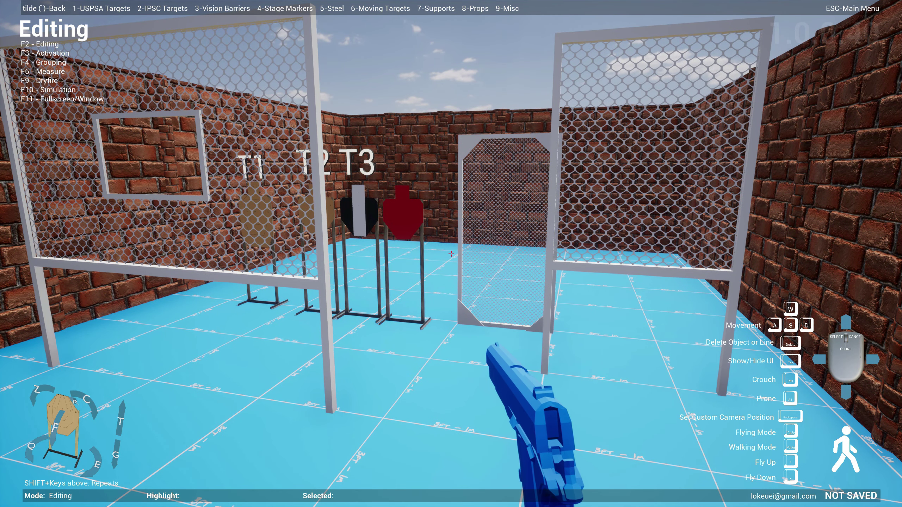
{"action": "key", "text": "4"}
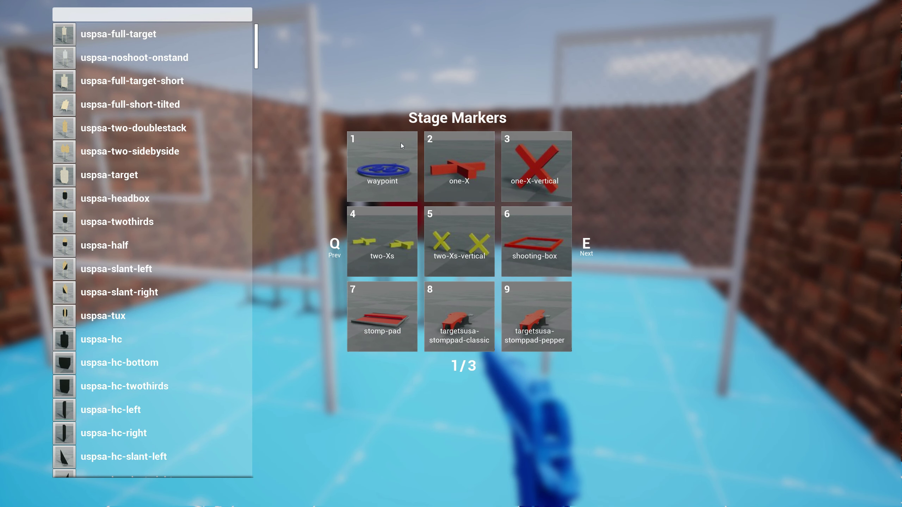
{"action": "key", "text": "Escape"}
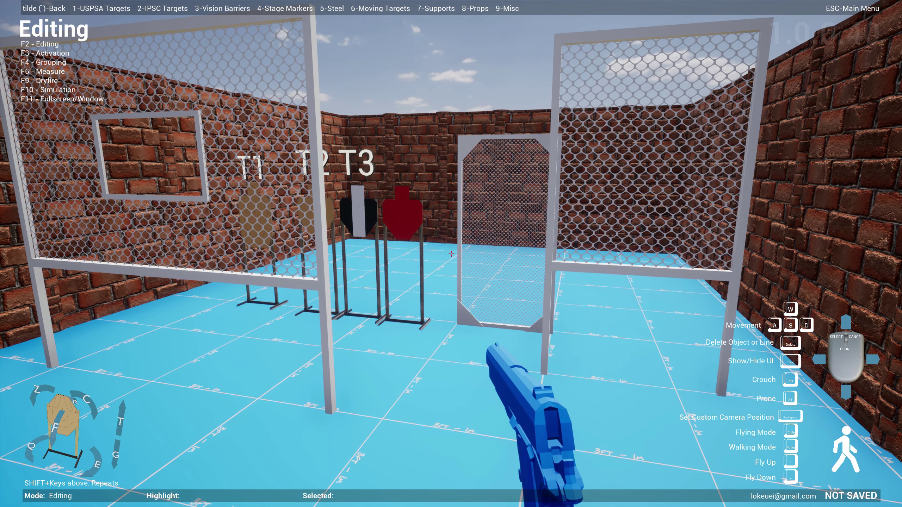
{"action": "key", "text": "9"}
{"action": "key", "text": "e"}
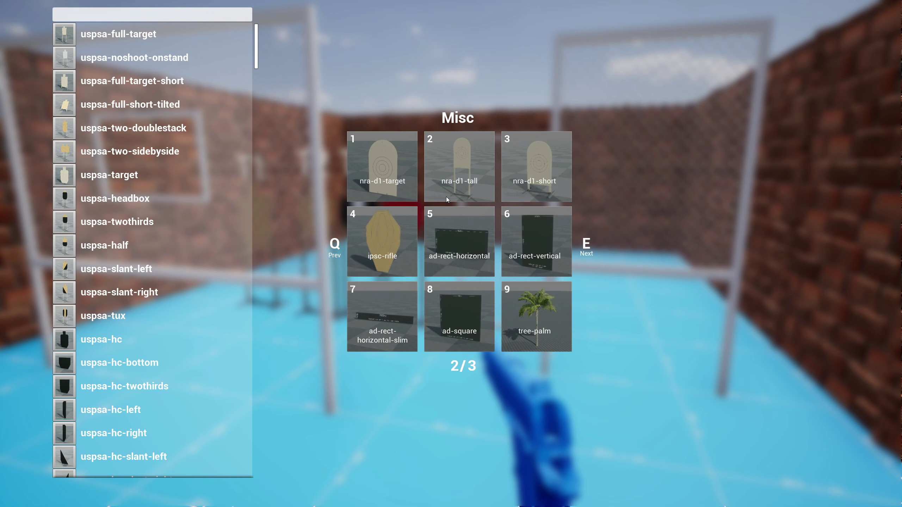
{"action": "key", "text": "q"}
{"action": "key", "text": "q"}
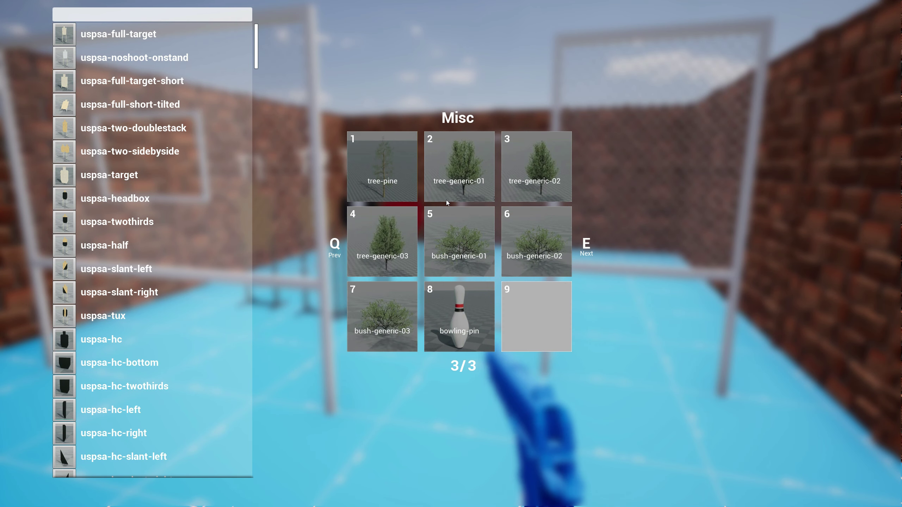
{"action": "key", "text": "e"}
{"action": "key", "text": "Escape"}
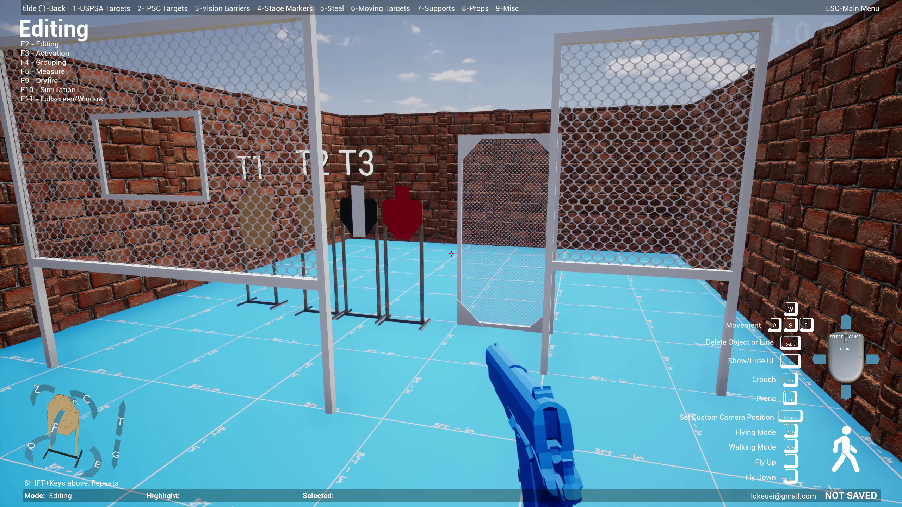
Place a plate-rect-18x24 steel plate on the ground between the two mesh barriers and stack a cloned copy on top of it
{"action": "key", "text": "s"}
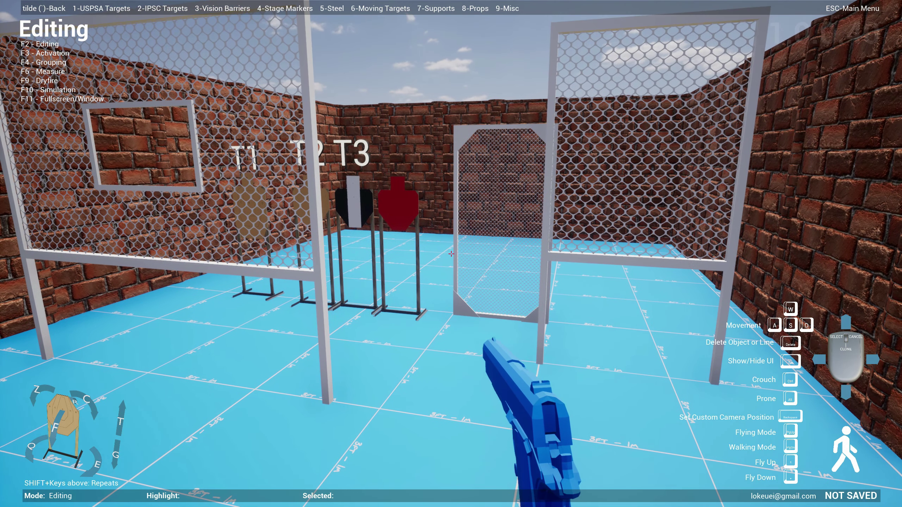
{"action": "key", "text": "5"}
{"action": "key", "text": "e"}
{"action": "key", "text": "e"}
{"action": "key", "text": "e"}
{"action": "key", "text": "e"}
{"action": "key", "text": "e"}
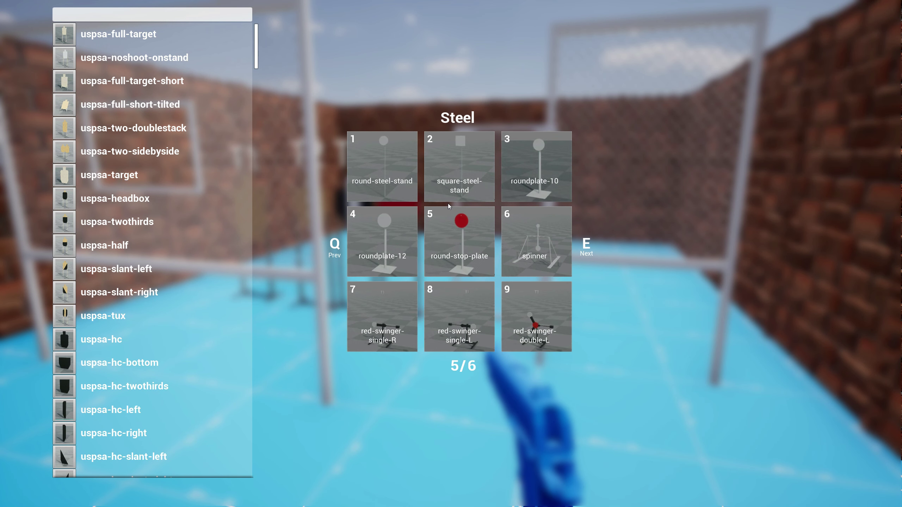
{"action": "key", "text": "2"}
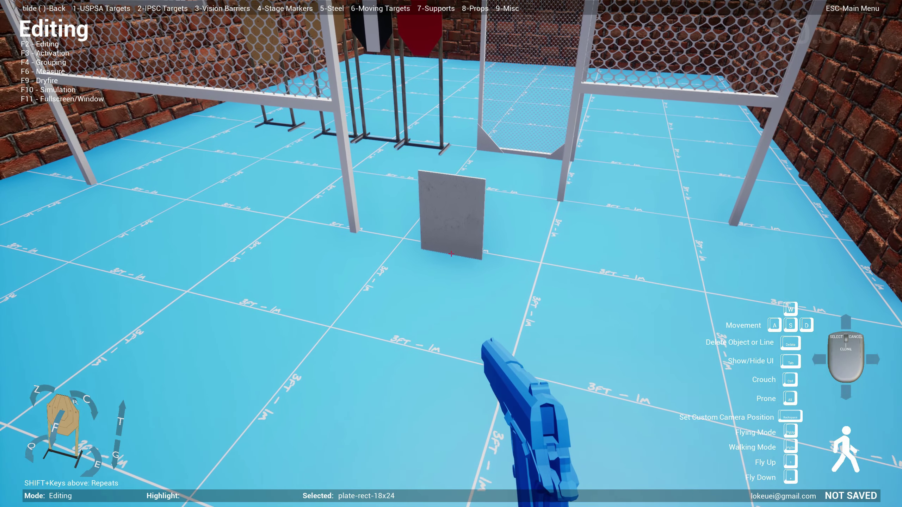
{"action": "left_click", "coordinate": [451, 254]}
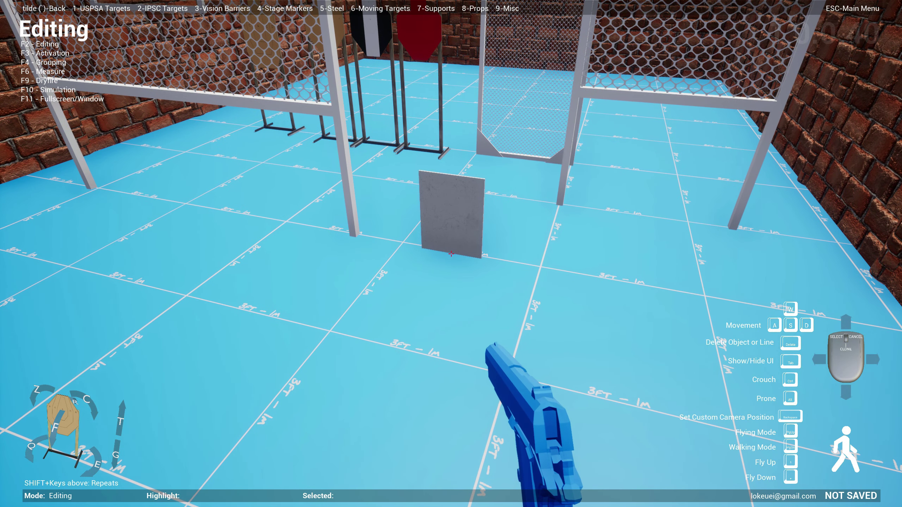
{"action": "middle_click", "coordinate": [451, 253]}
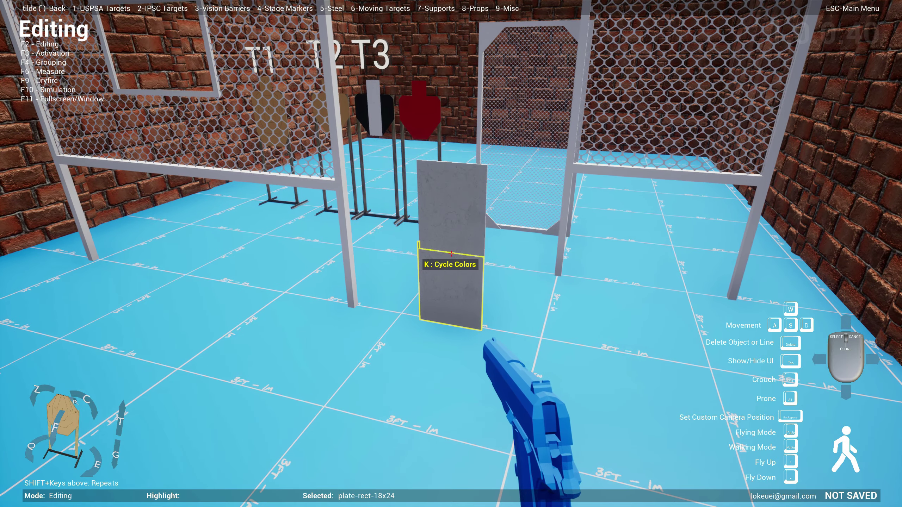
{"action": "left_click", "coordinate": [450, 253]}
Inspect the stacked steel plates from several sides against the targets and barriers behind them
{"action": "key", "text": "d"}
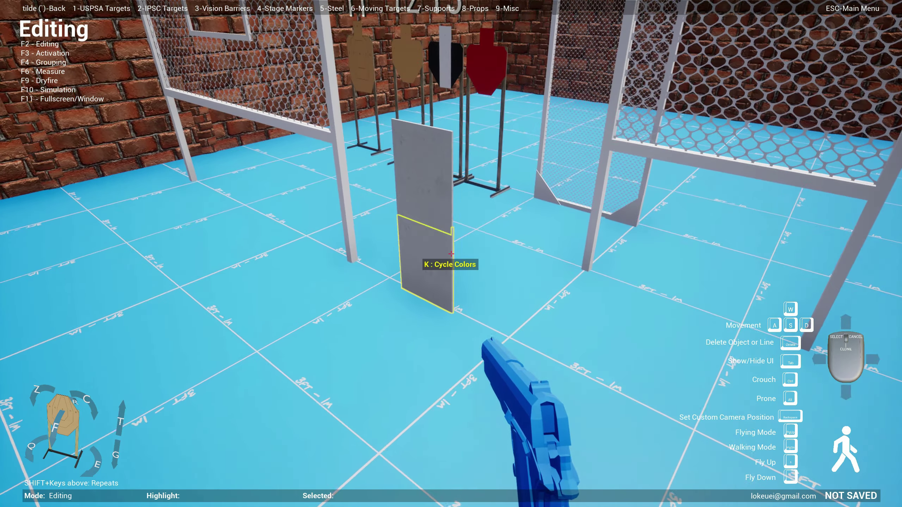
{"action": "key", "text": "a"}
{"action": "key", "text": "w"}
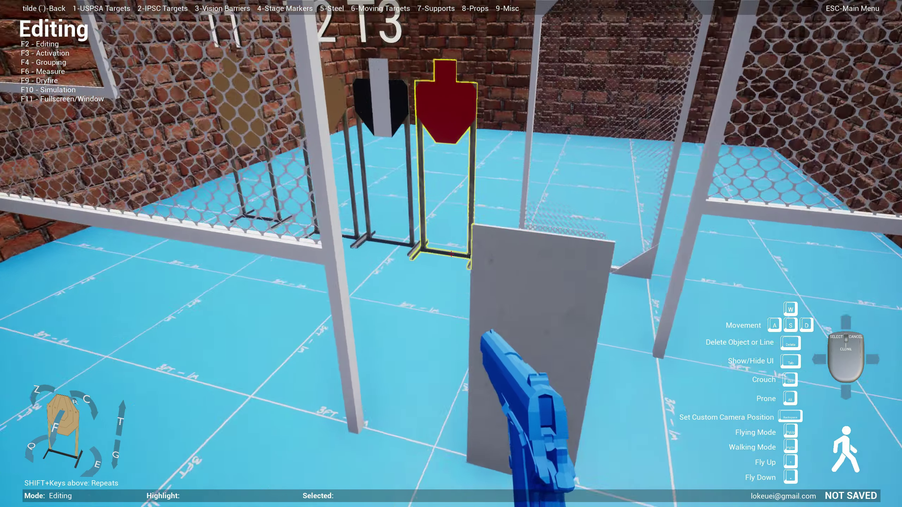
{"action": "key", "text": "s"}
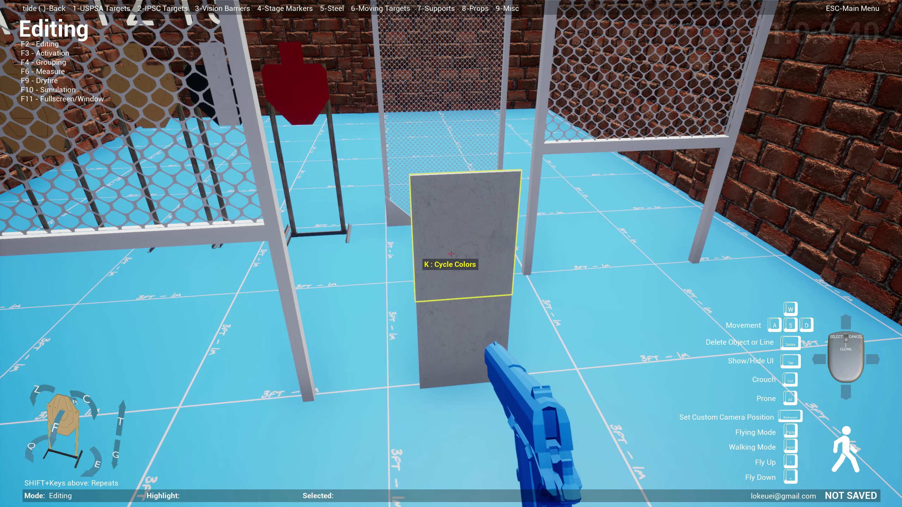
{"action": "key", "text": "d"}
{"action": "key", "text": "s"}
{"action": "key", "text": "d"}
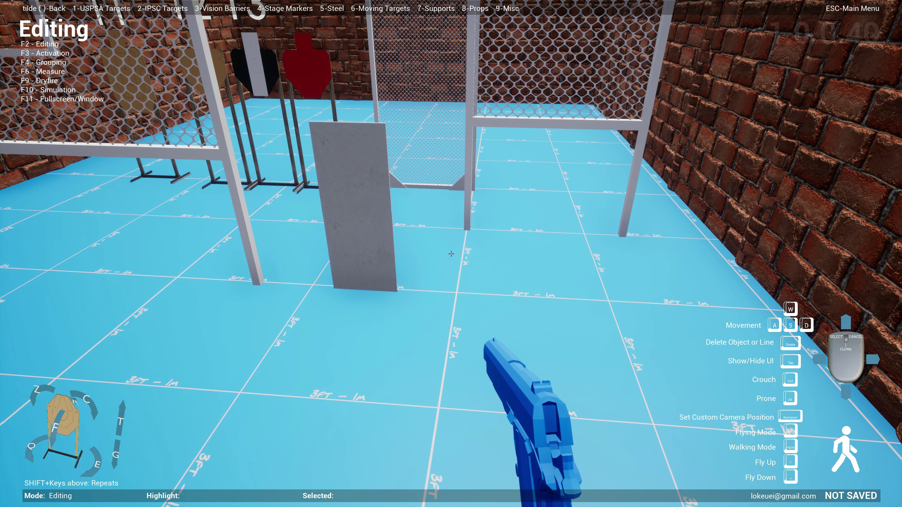
{"action": "key", "text": "w"}
{"action": "key", "text": "a"}
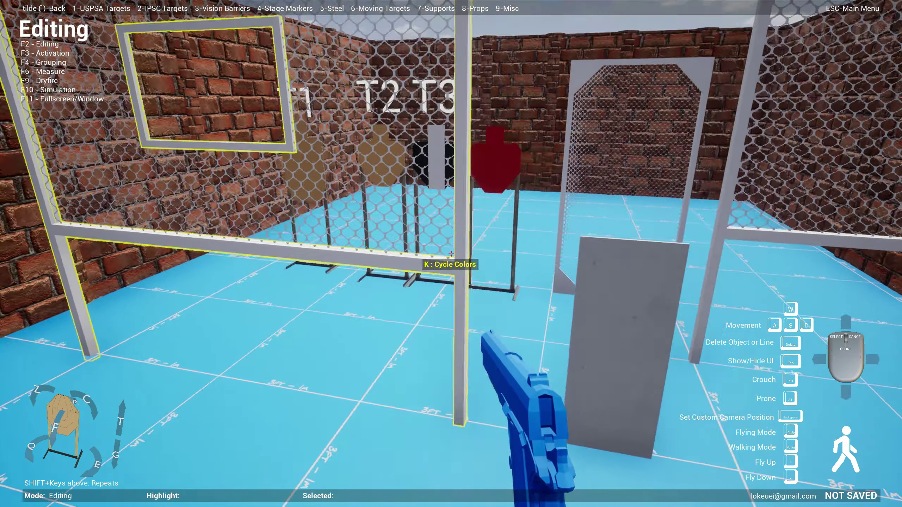
{"action": "key", "text": "s"}
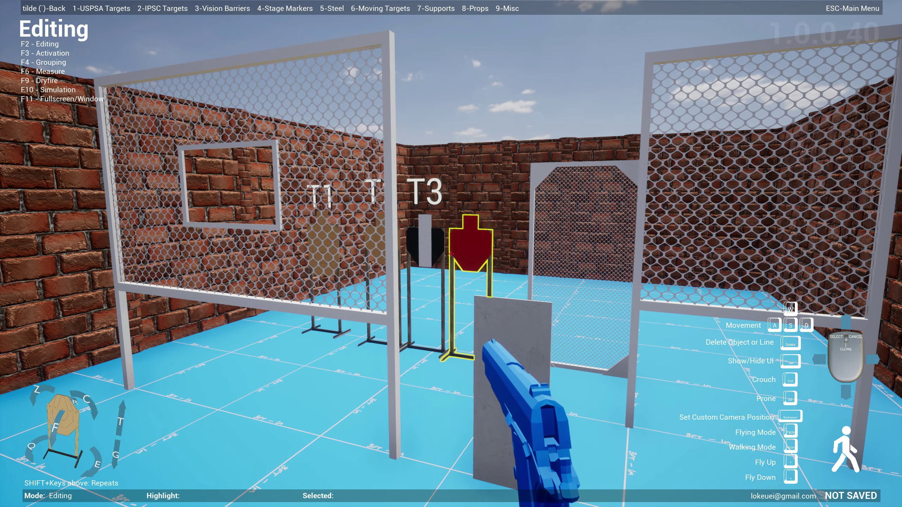
Try out Grouping mode on the red no-shoot target and the wall-metric-1x2 barrier, clear the selections and return to Editing mode
{"action": "key", "text": "F4"}
{"action": "key", "text": "w"}
{"action": "left_click", "coordinate": [450, 253]}
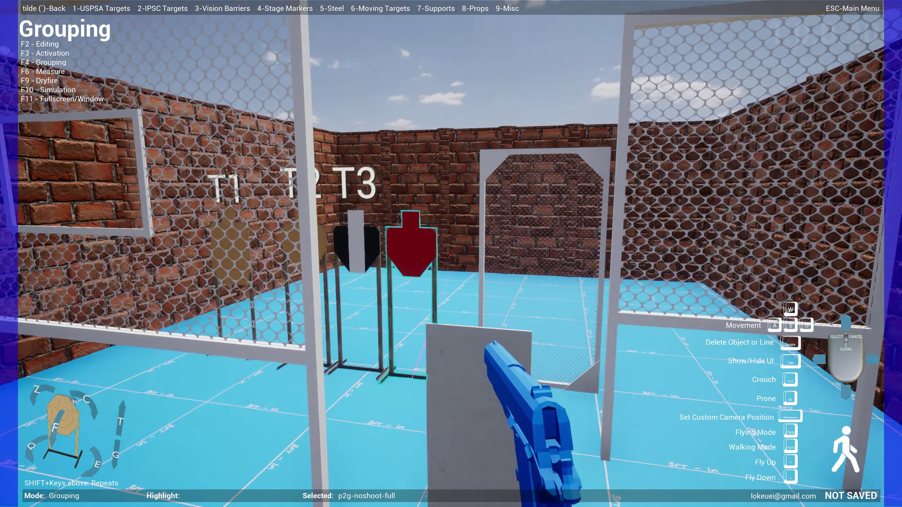
{"action": "left_click", "coordinate": [450, 254]}
{"action": "right_click", "coordinate": [451, 253]}
{"action": "key", "text": "s"}
{"action": "key", "text": "w"}
{"action": "left_click", "coordinate": [451, 254]}
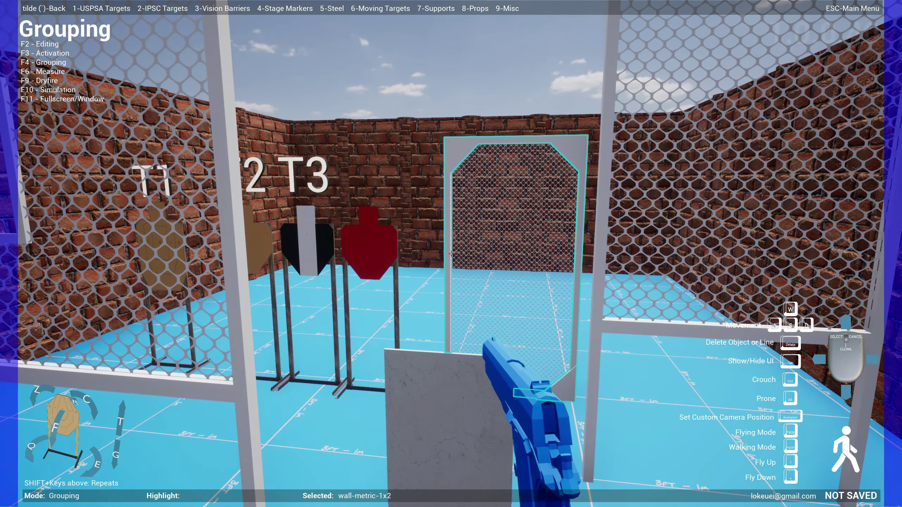
{"action": "left_click", "coordinate": [451, 254]}
{"action": "left_click", "coordinate": [451, 253]}
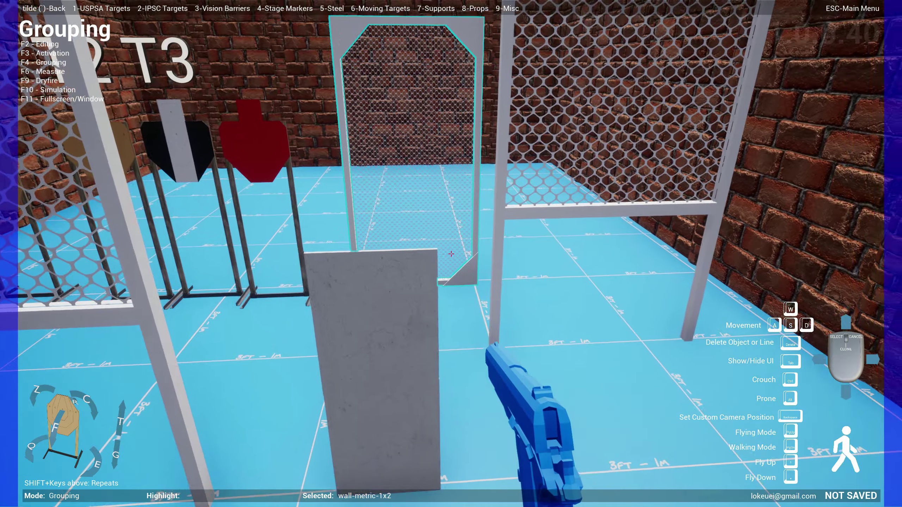
{"action": "right_click", "coordinate": [451, 254]}
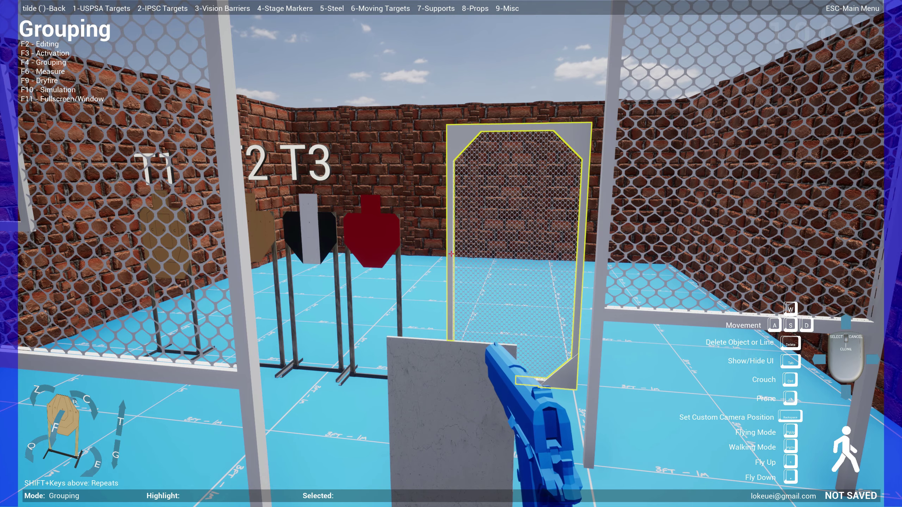
{"action": "key", "text": "F2"}
{"action": "key", "text": "s"}
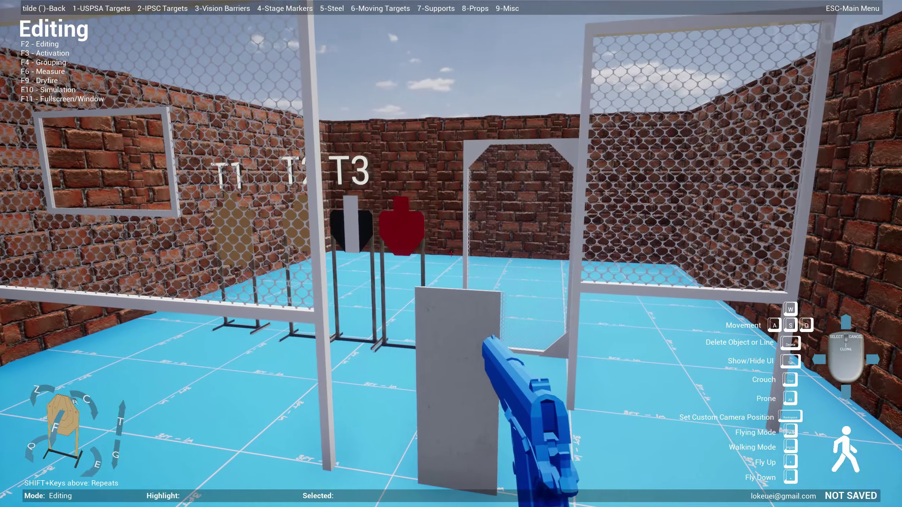
Browse the list of shared stages in Stage Central
{"action": "key", "text": "Escape"}
{"action": "key", "text": "F12"}
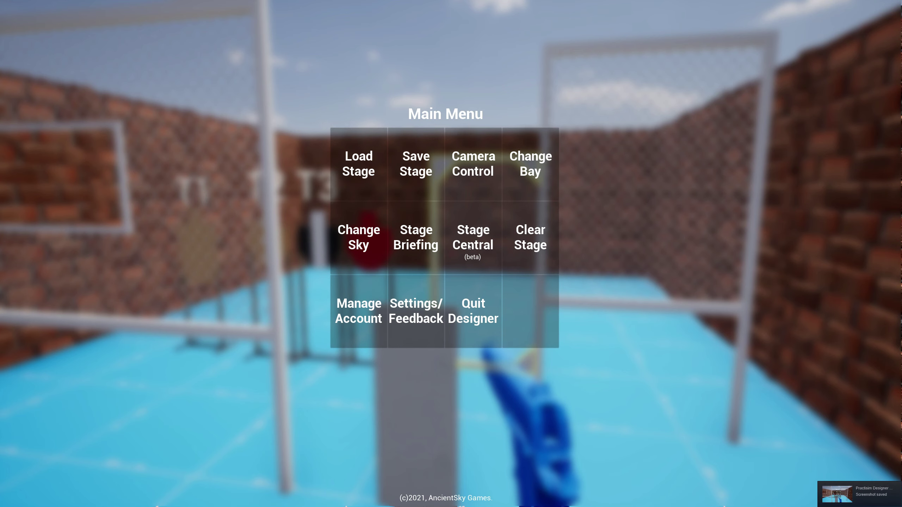
{"action": "left_click", "coordinate": [469, 241]}
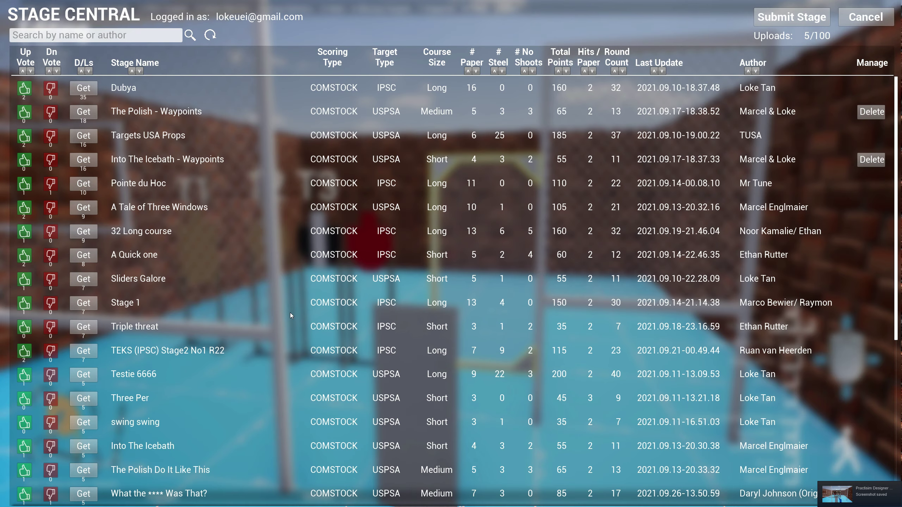
{"action": "scroll", "coordinate": [238, 350], "scroll_direction": "down", "scroll_amount": 3}
{"action": "scroll", "coordinate": [234, 357], "scroll_direction": "down", "scroll_amount": 3}
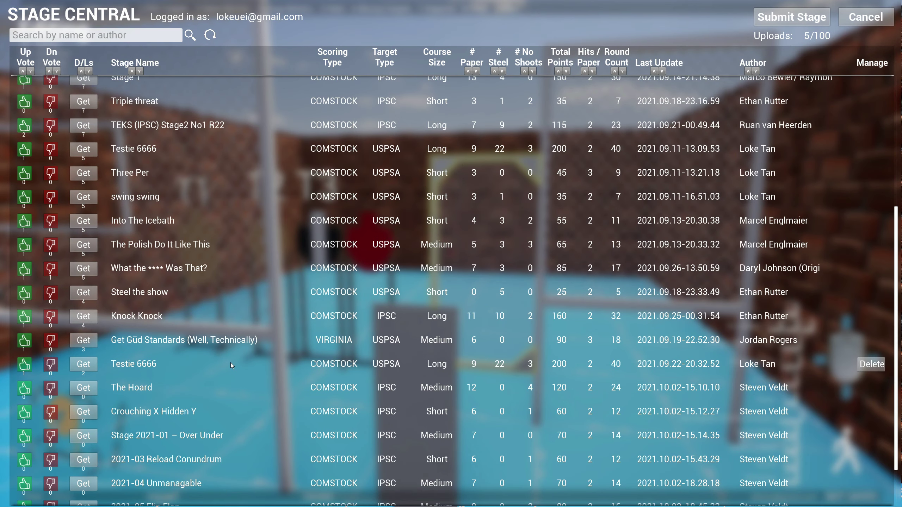
{"action": "scroll", "coordinate": [124, 325], "scroll_direction": "up", "scroll_amount": 1}
{"action": "scroll", "coordinate": [151, 335], "scroll_direction": "down", "scroll_amount": 1}
{"action": "scroll", "coordinate": [152, 338], "scroll_direction": "down", "scroll_amount": 1}
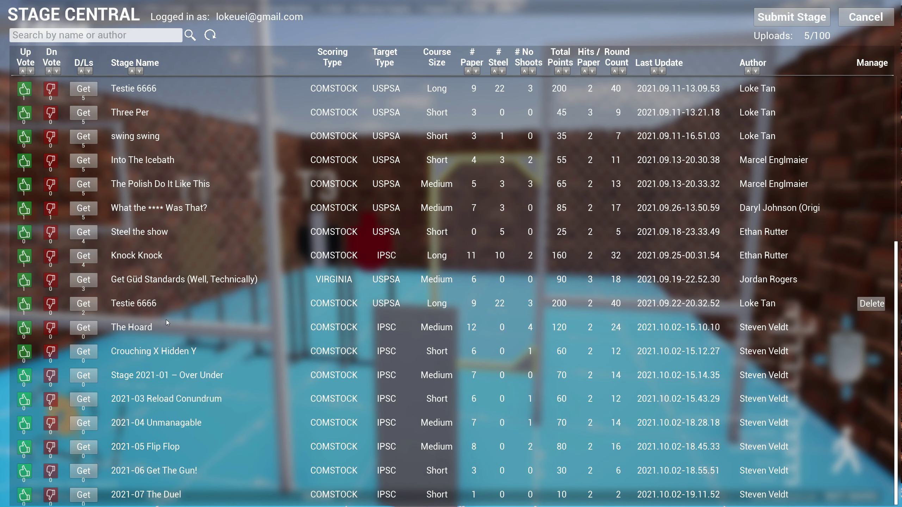
{"action": "scroll", "coordinate": [167, 320], "scroll_direction": "up", "scroll_amount": 1}
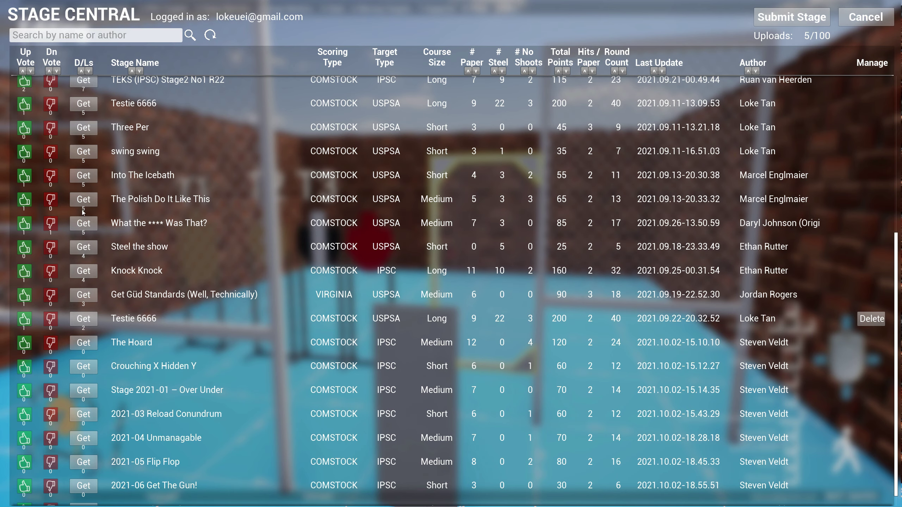
Download the shared stage Into The Icebath in place of the existing design
{"action": "left_click", "coordinate": [85, 176]}
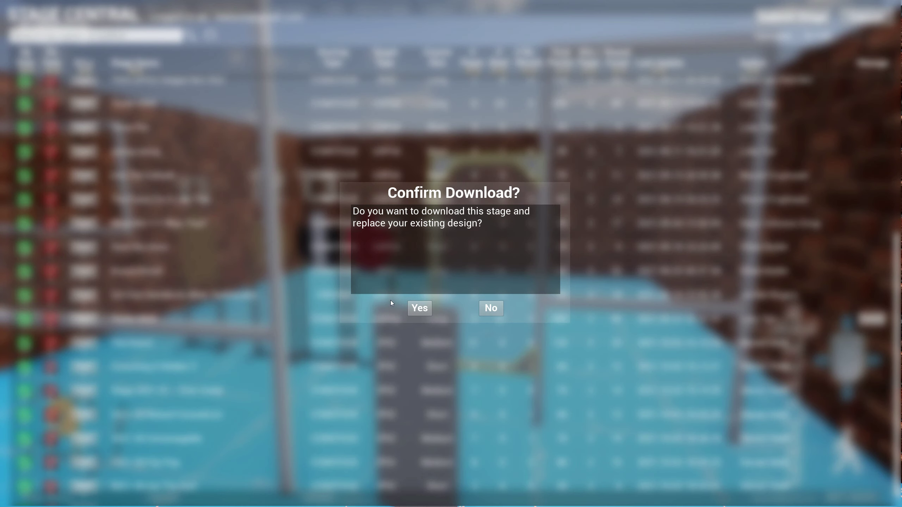
{"action": "left_click", "coordinate": [428, 308]}
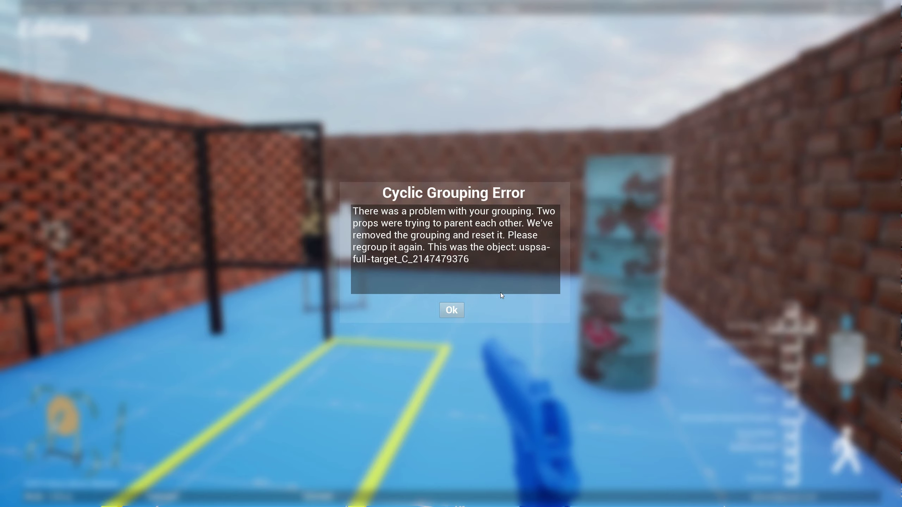
{"action": "left_click", "coordinate": [452, 310]}
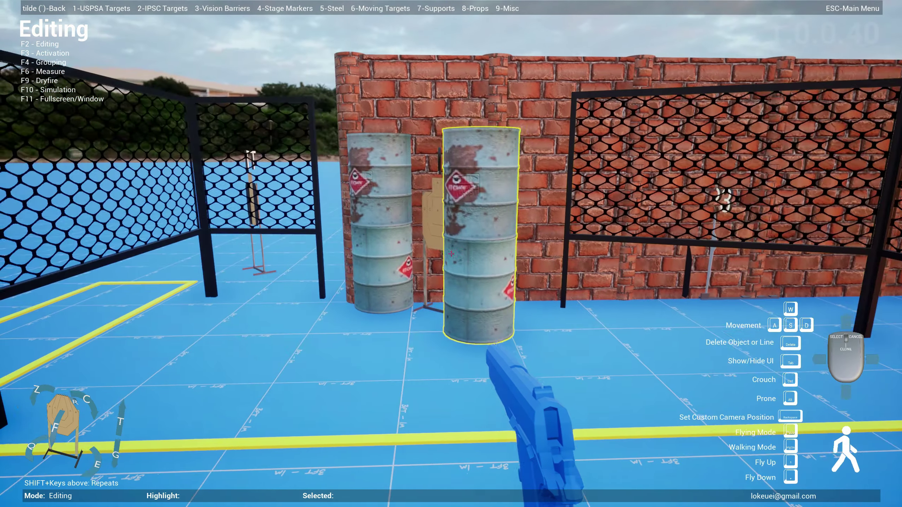
Apply the Square wall preset to the downloaded stage's bay
{"action": "key", "text": "Escape"}
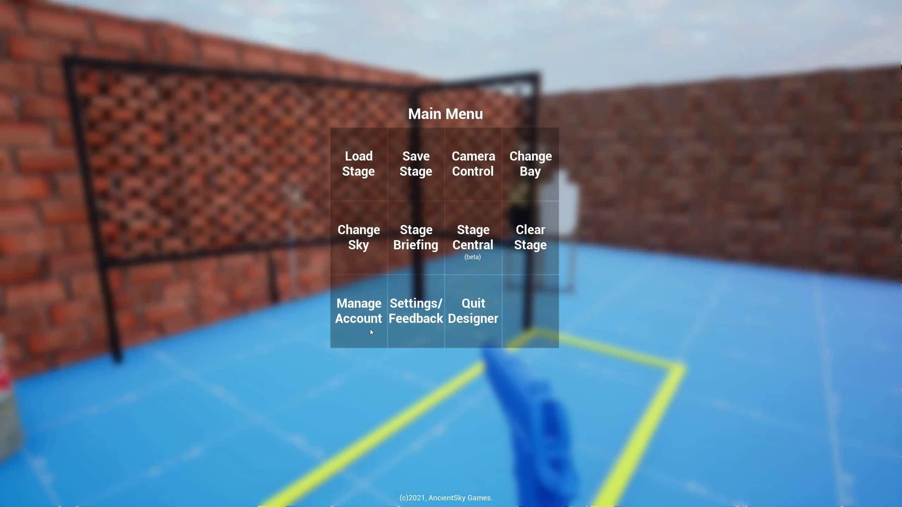
{"action": "left_click", "coordinate": [507, 176]}
{"action": "left_click", "coordinate": [268, 68]}
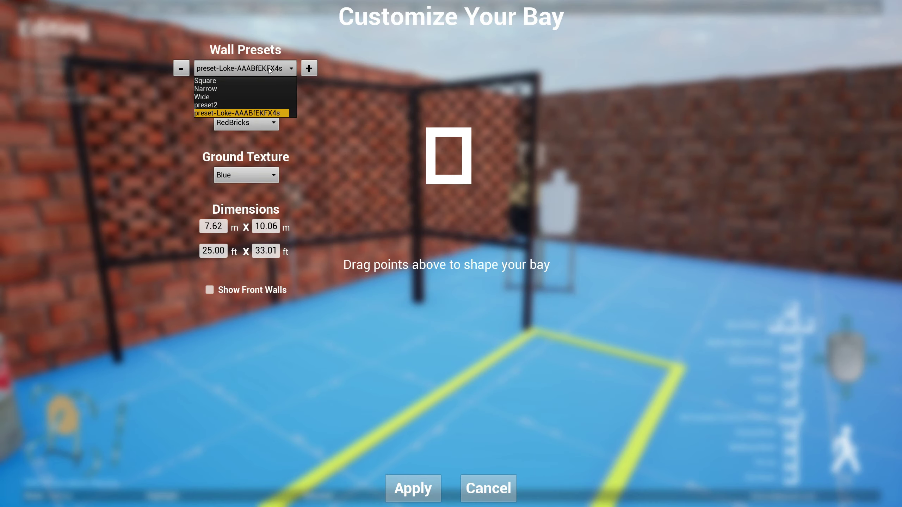
{"action": "left_click", "coordinate": [237, 77]}
{"action": "left_click", "coordinate": [413, 488]}
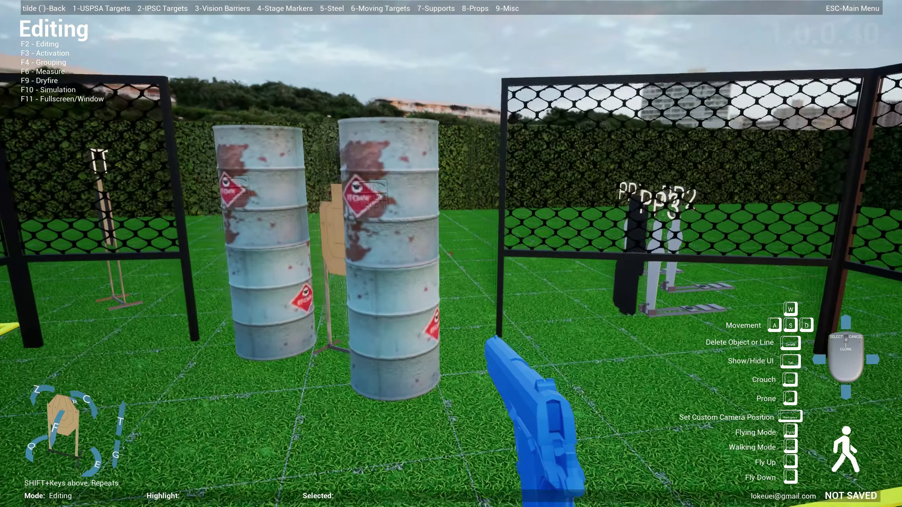
Check the grouping of the T1 uspsa-tux target in Grouping mode and view the rest of the stage
{"action": "key", "text": "s"}
{"action": "key", "text": "a"}
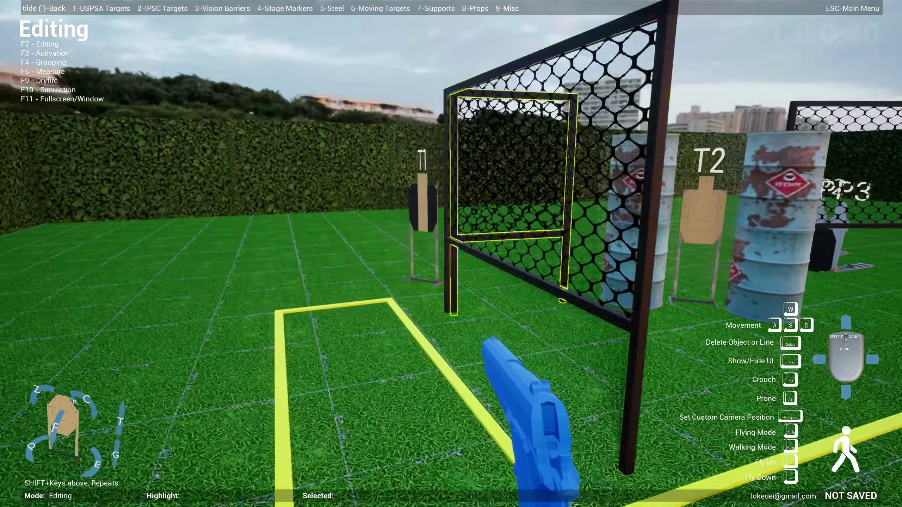
{"action": "key", "text": "w"}
{"action": "key", "text": "F4"}
{"action": "left_click", "coordinate": [451, 253]}
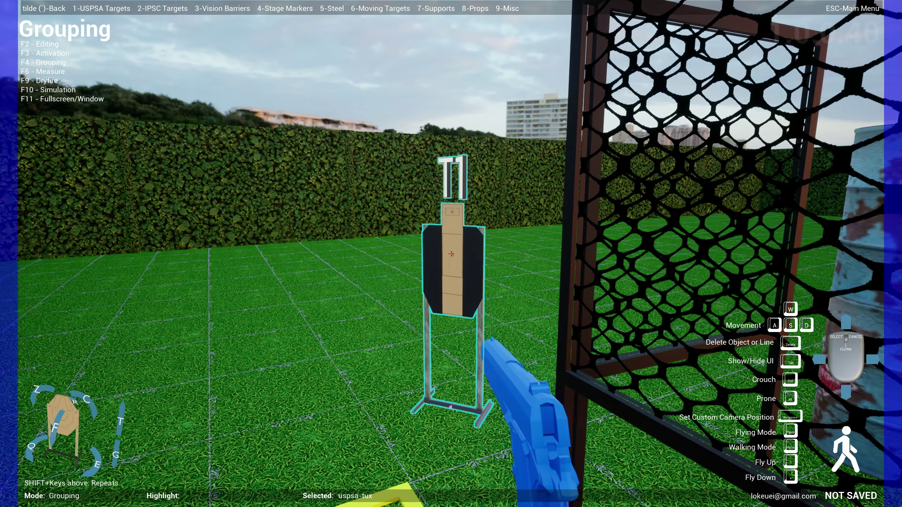
{"action": "right_click", "coordinate": [451, 253]}
{"action": "key", "text": "a"}
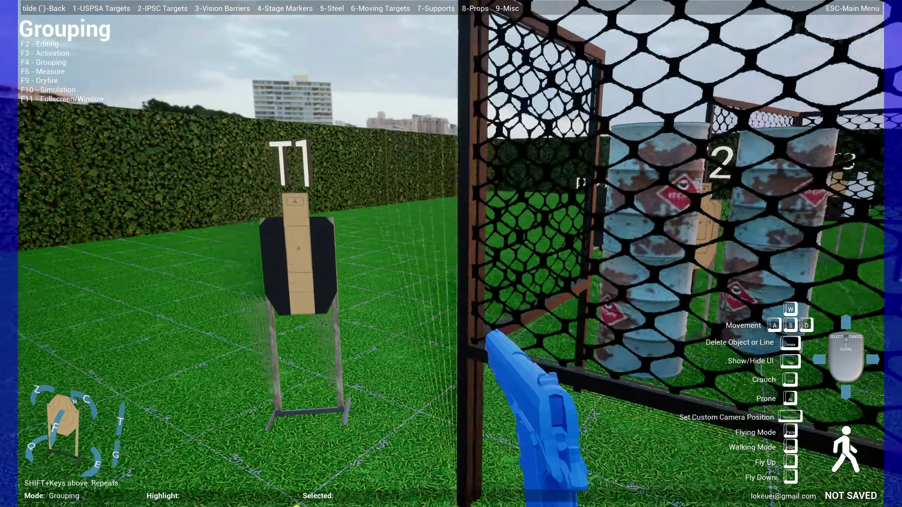
{"action": "key", "text": "w"}
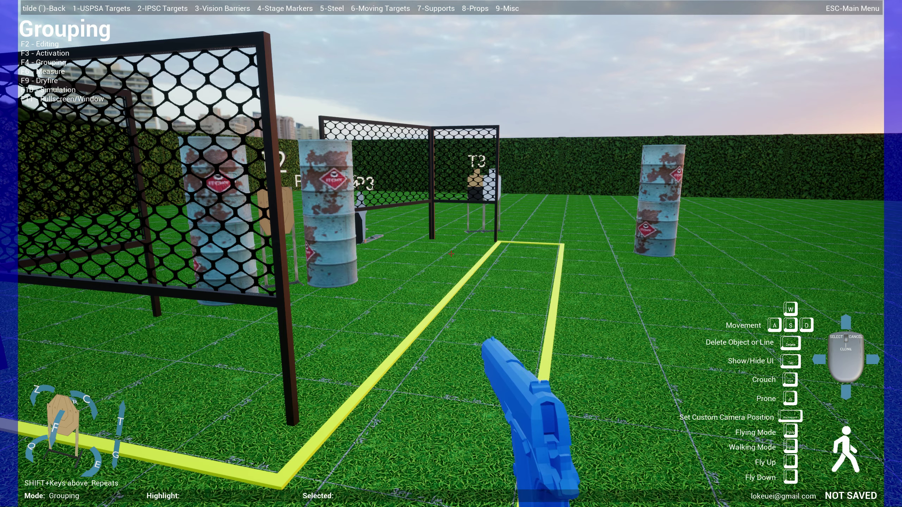
Reopen the list of shared stages in Stage Central
{"action": "key", "text": "Escape"}
{"action": "left_click", "coordinate": [496, 245]}
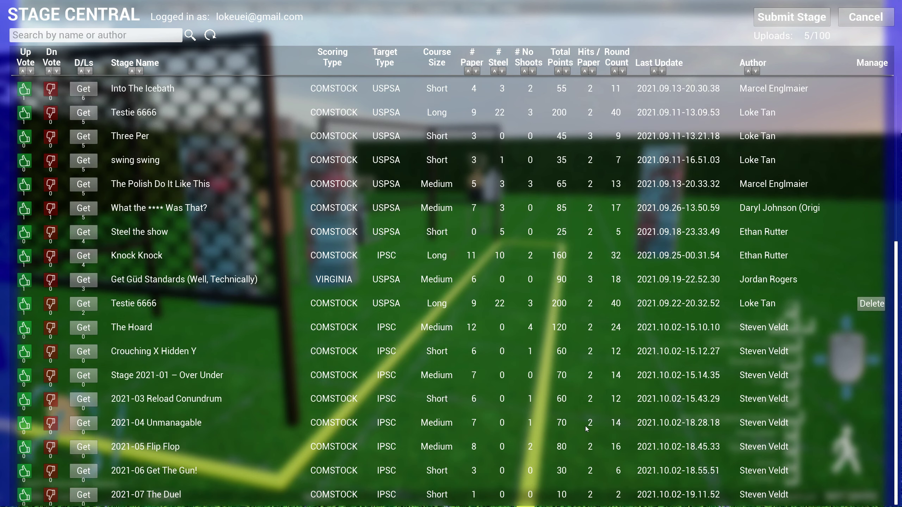